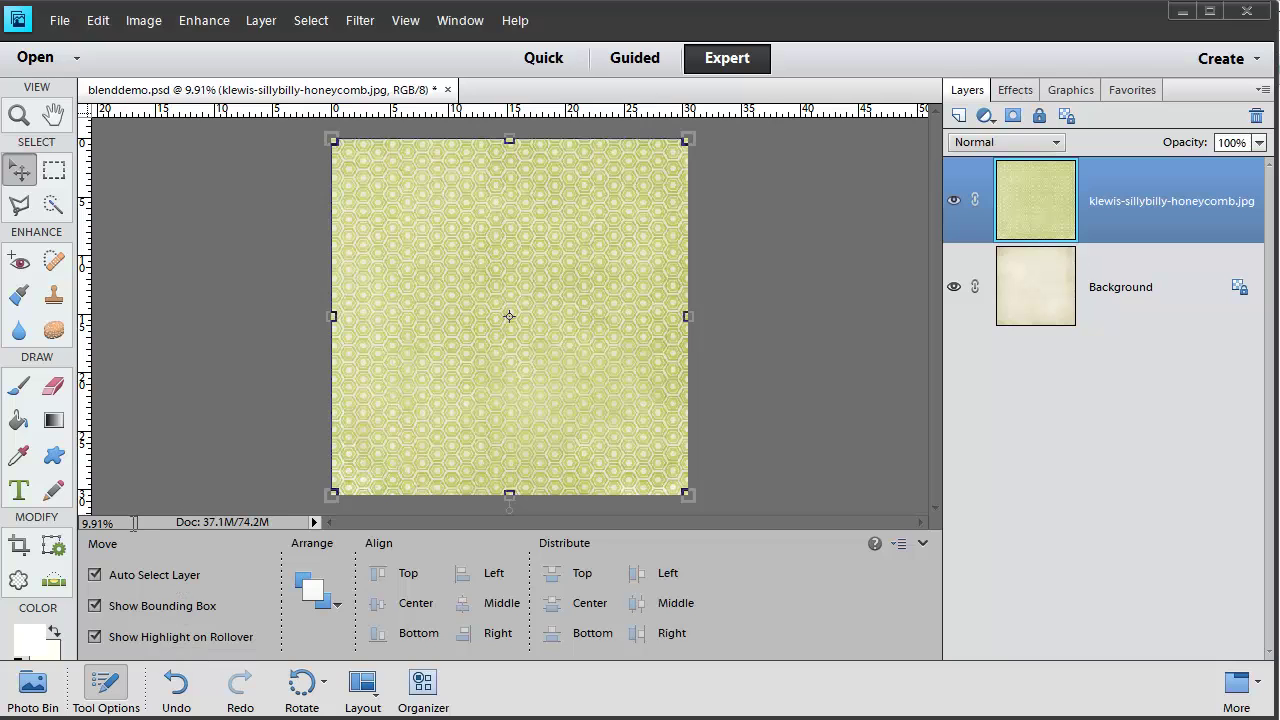
Hide the Tool Options and the Photo Bin so the canvas has more room.
{"action": "left_click", "coordinate": [110, 695]}
{"action": "left_click", "coordinate": [30, 688]}
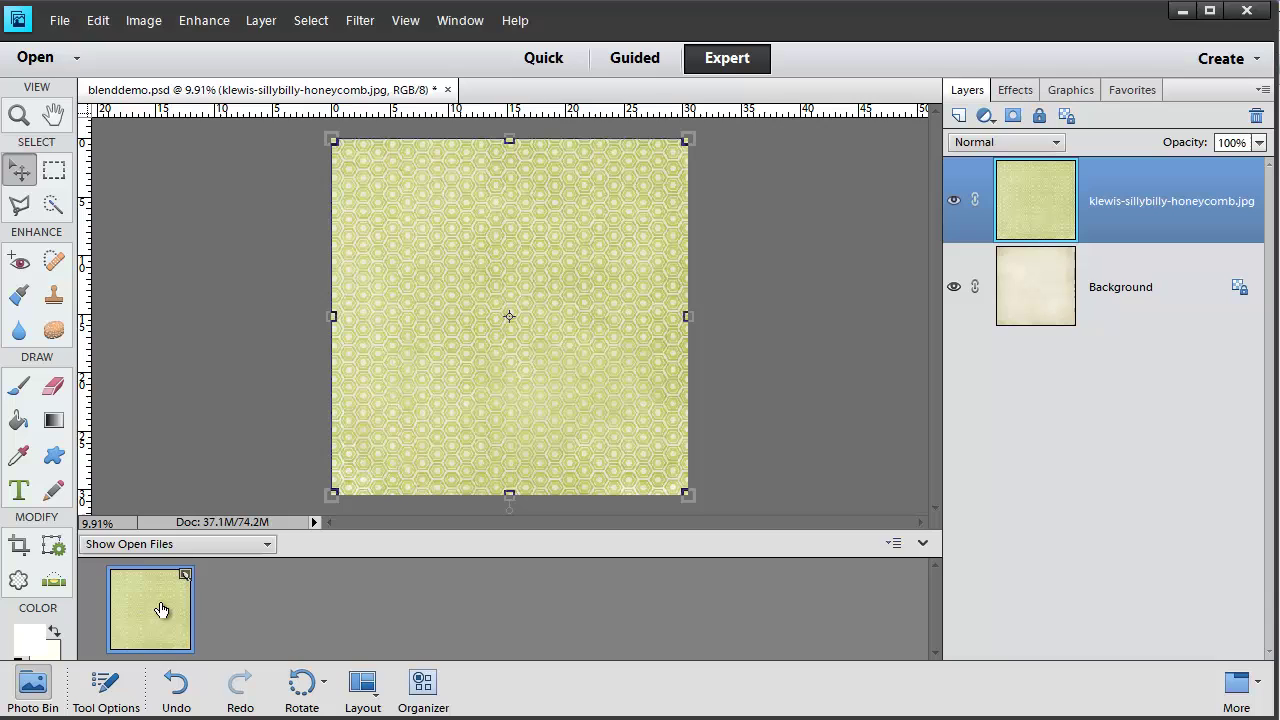
{"action": "left_click", "coordinate": [32, 688]}
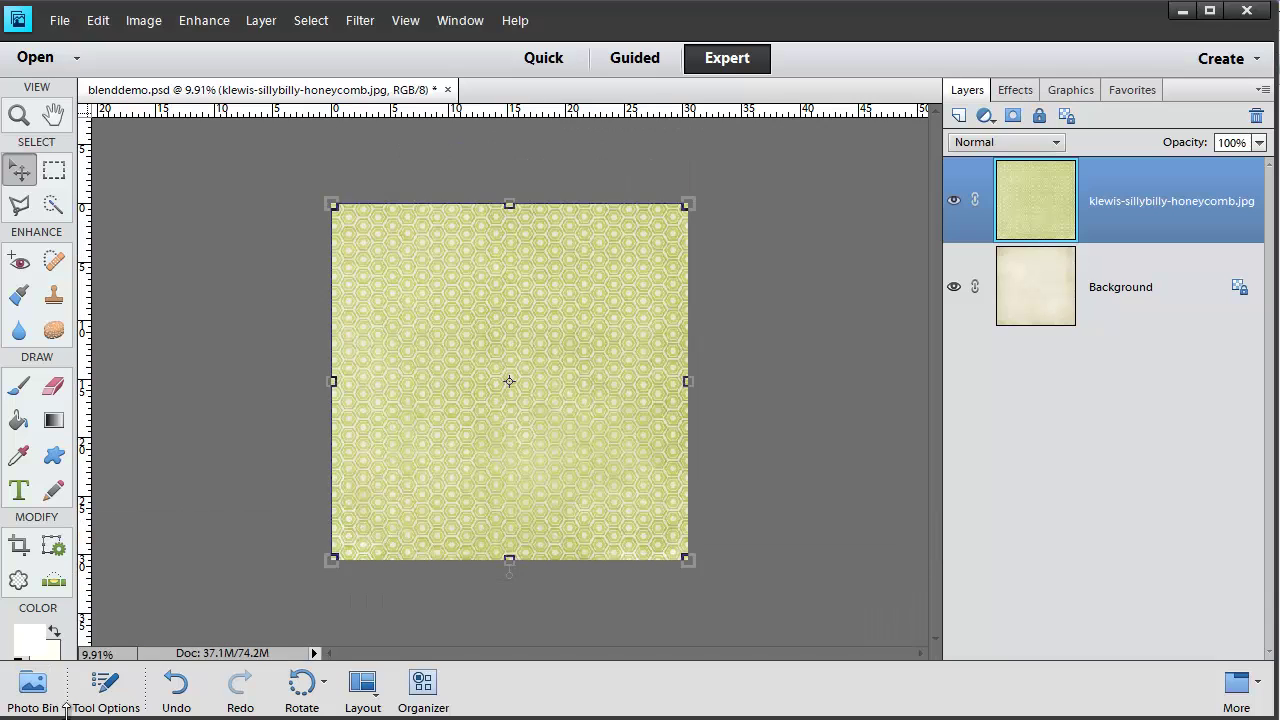
Select the Background layer and then the honeycomb layer, and hide and reshow the honeycomb layer.
{"action": "left_click", "coordinate": [1040, 290]}
{"action": "left_click", "coordinate": [1042, 237]}
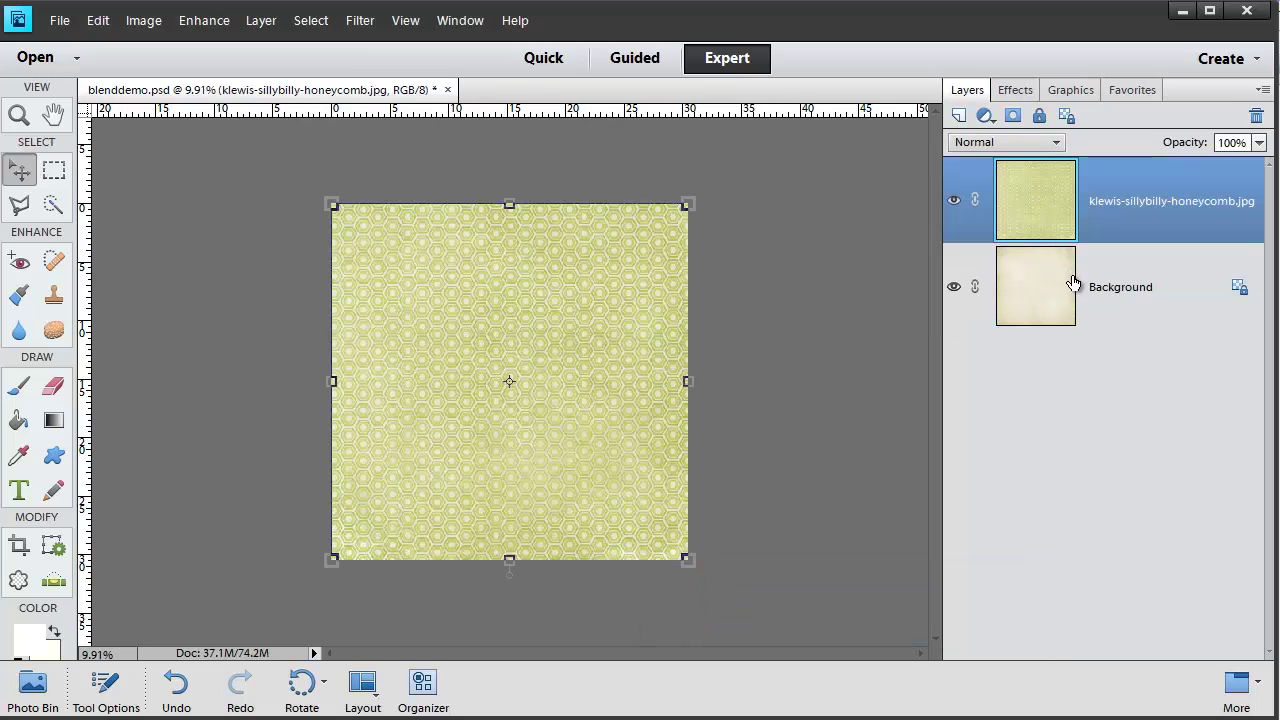
{"action": "left_click", "coordinate": [954, 200]}
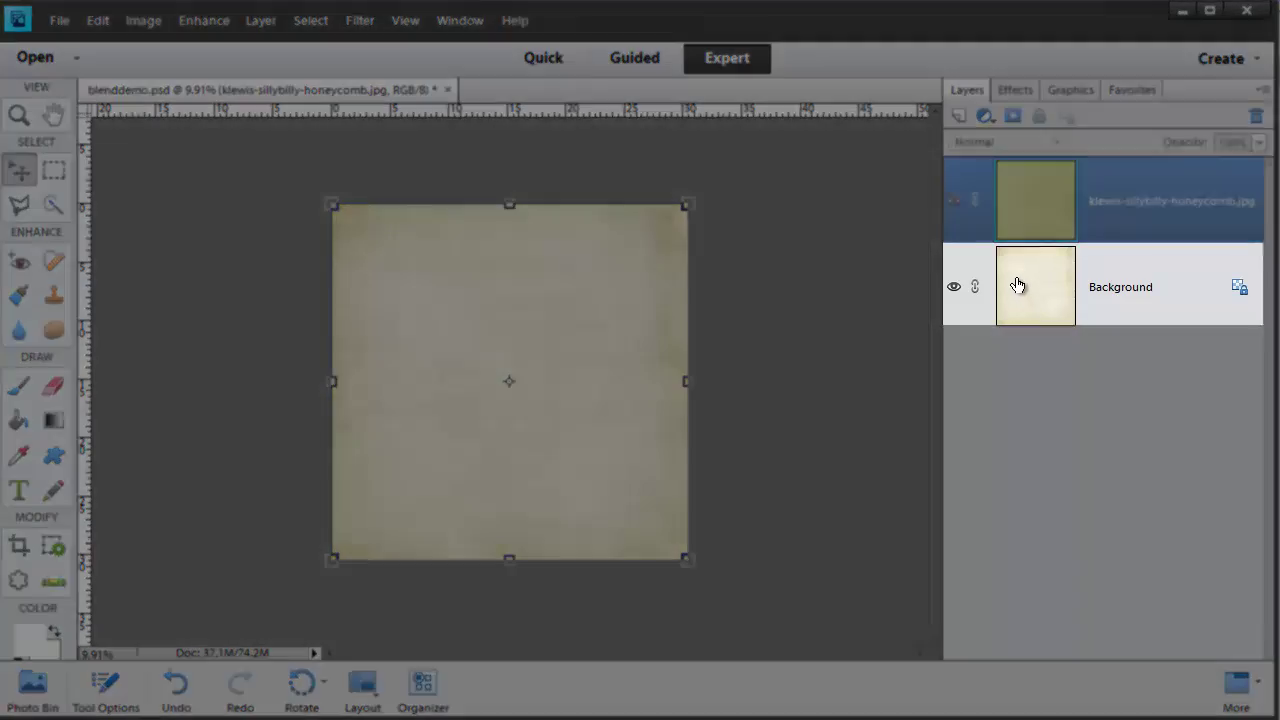
{"action": "left_click", "coordinate": [954, 200]}
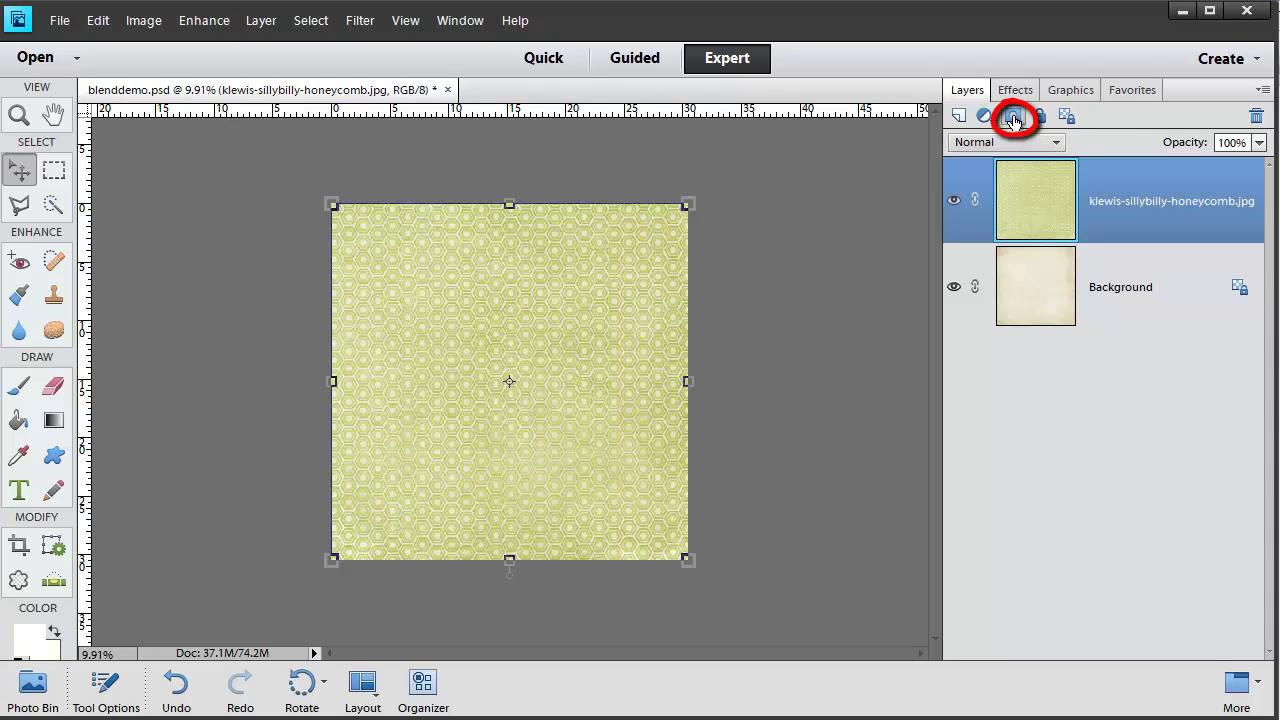
Add a white layer mask to the honeycomb layer and choose the Gradient tool.
{"action": "left_click", "coordinate": [1013, 118]}
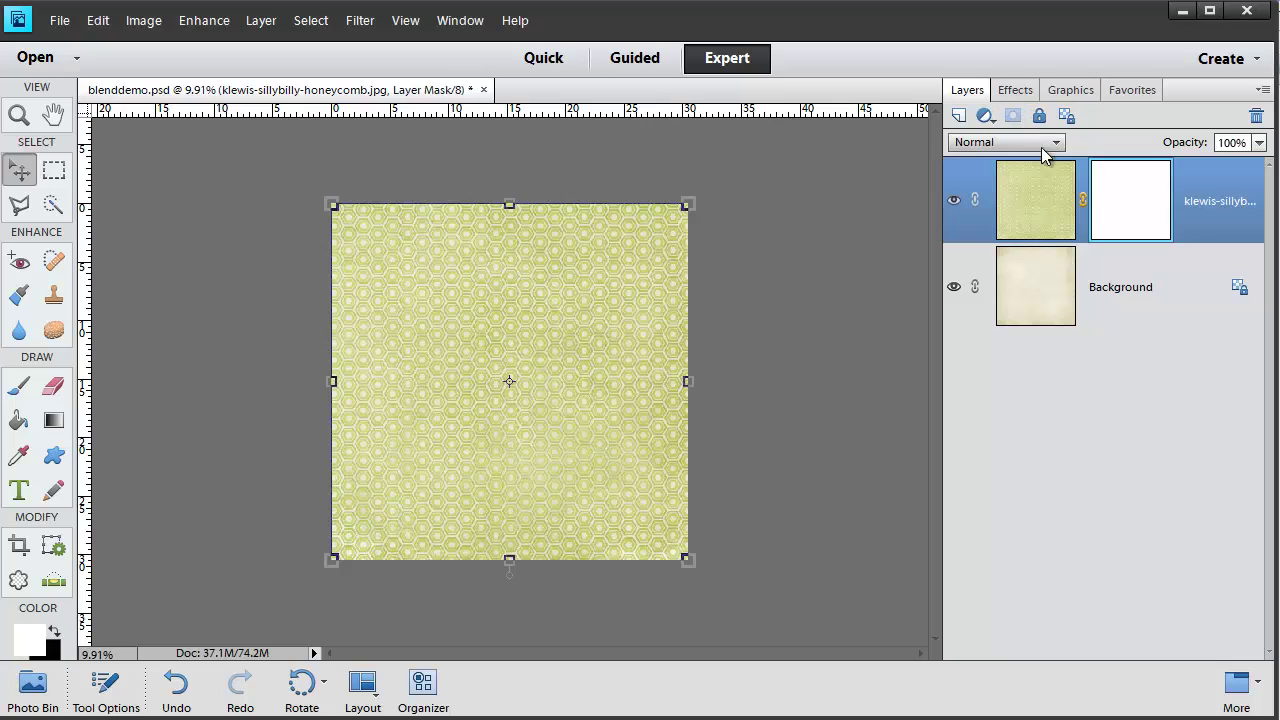
{"action": "left_click", "coordinate": [55, 422]}
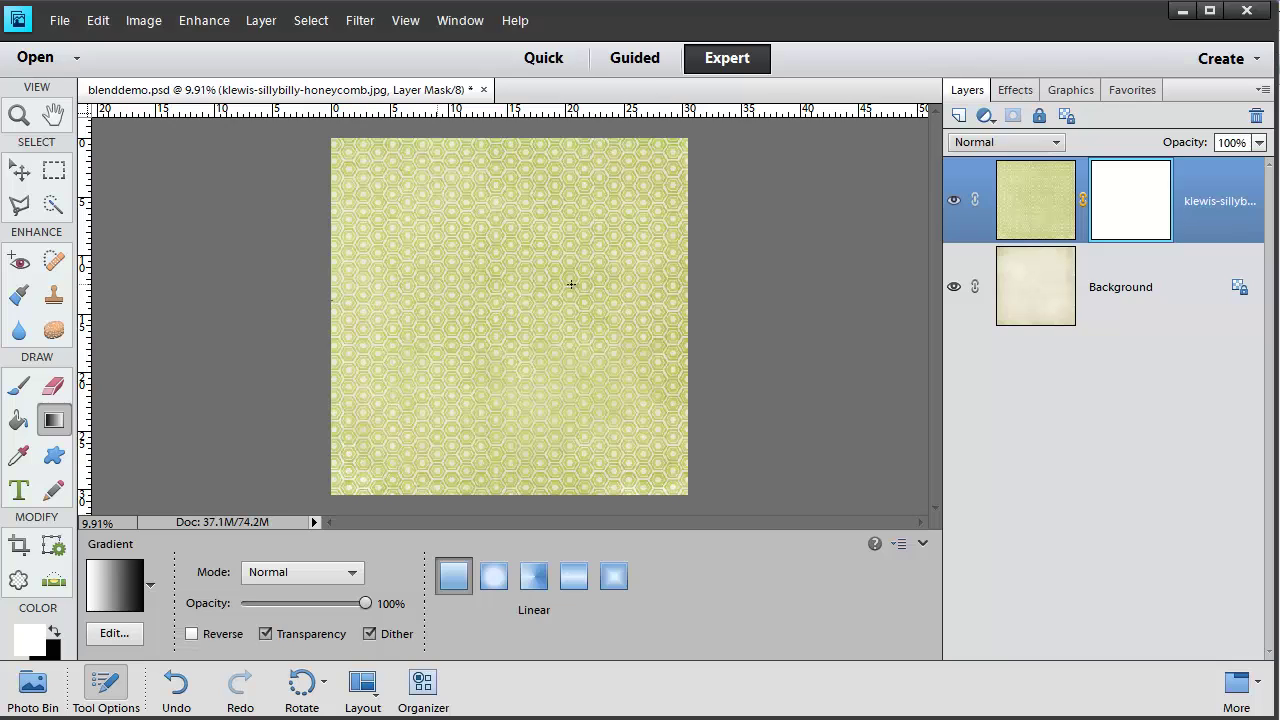
Draw left-to-right linear gradients on the mask until only a narrow left strip of honeycomb remains.
{"action": "left_click_drag", "start_coordinate": [670, 299], "coordinate": [688, 299]}
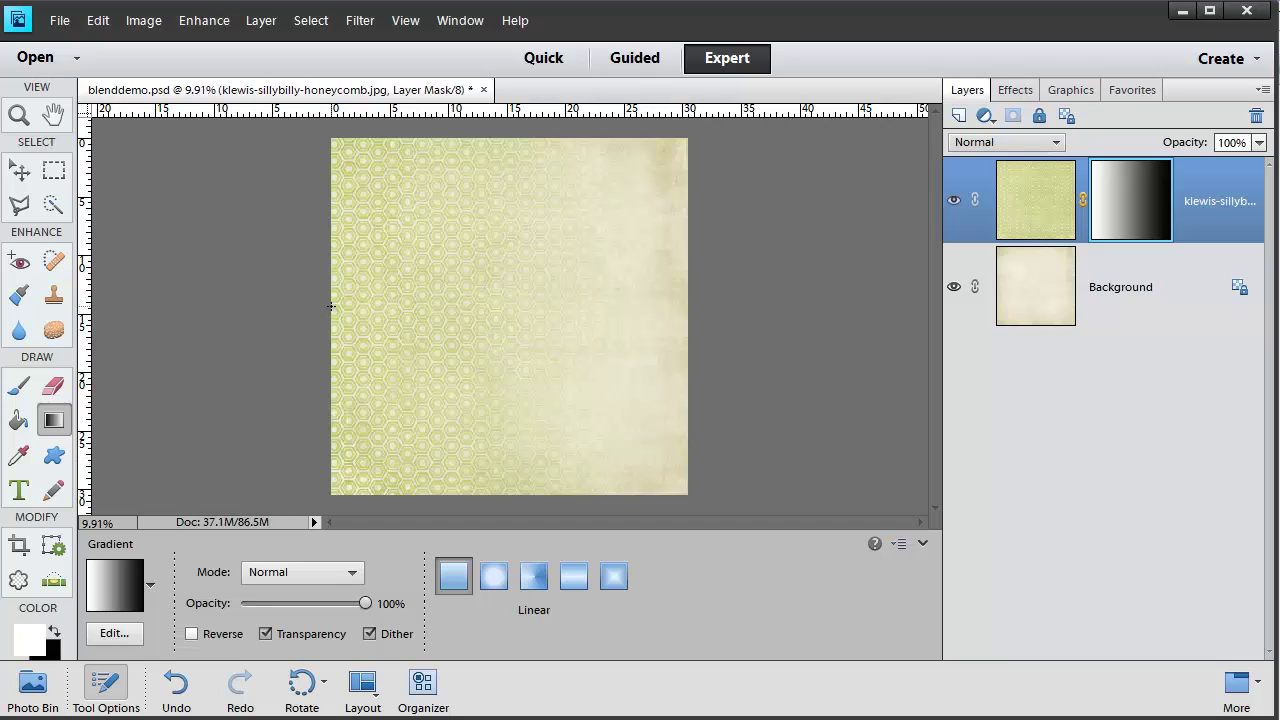
{"action": "left_click_drag", "start_coordinate": [332, 306], "coordinate": [571, 304]}
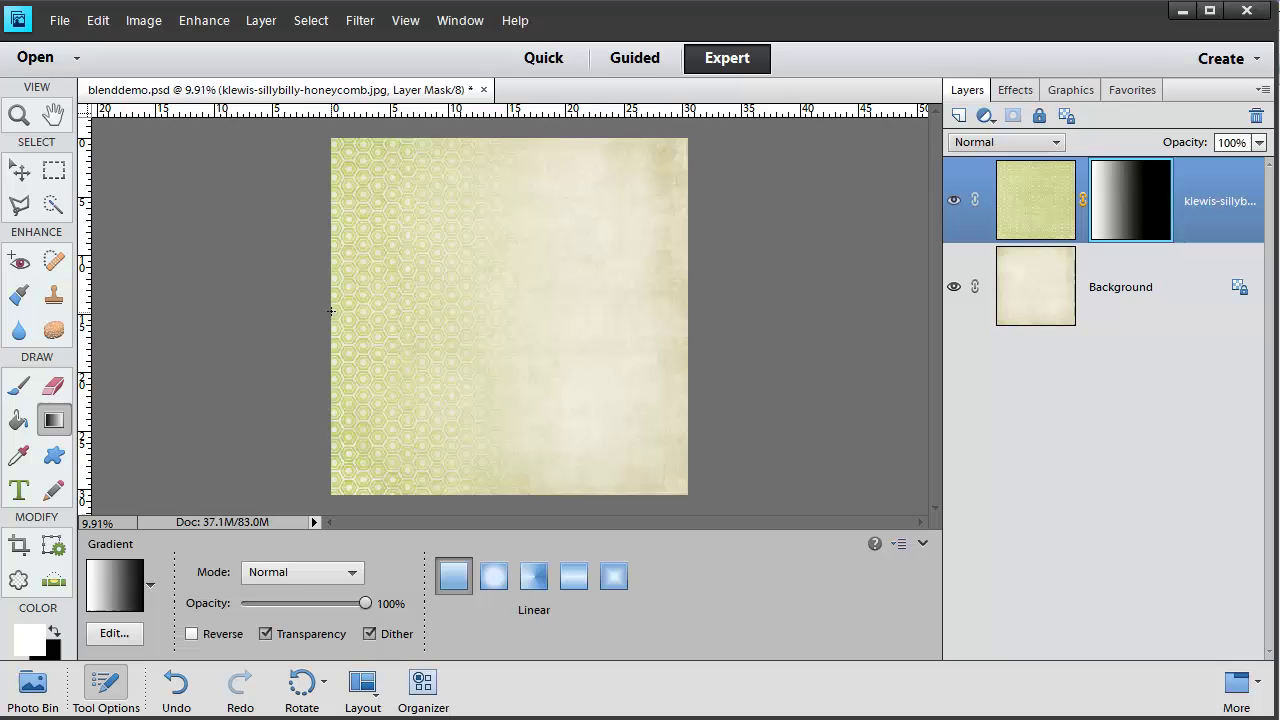
{"action": "mouse_move", "coordinate": [333, 311]}
{"action": "left_mouse_down"}
{"action": "mouse_move", "coordinate": [371, 297]}
{"action": "mouse_move", "coordinate": [420, 311]}
{"action": "left_mouse_up"}
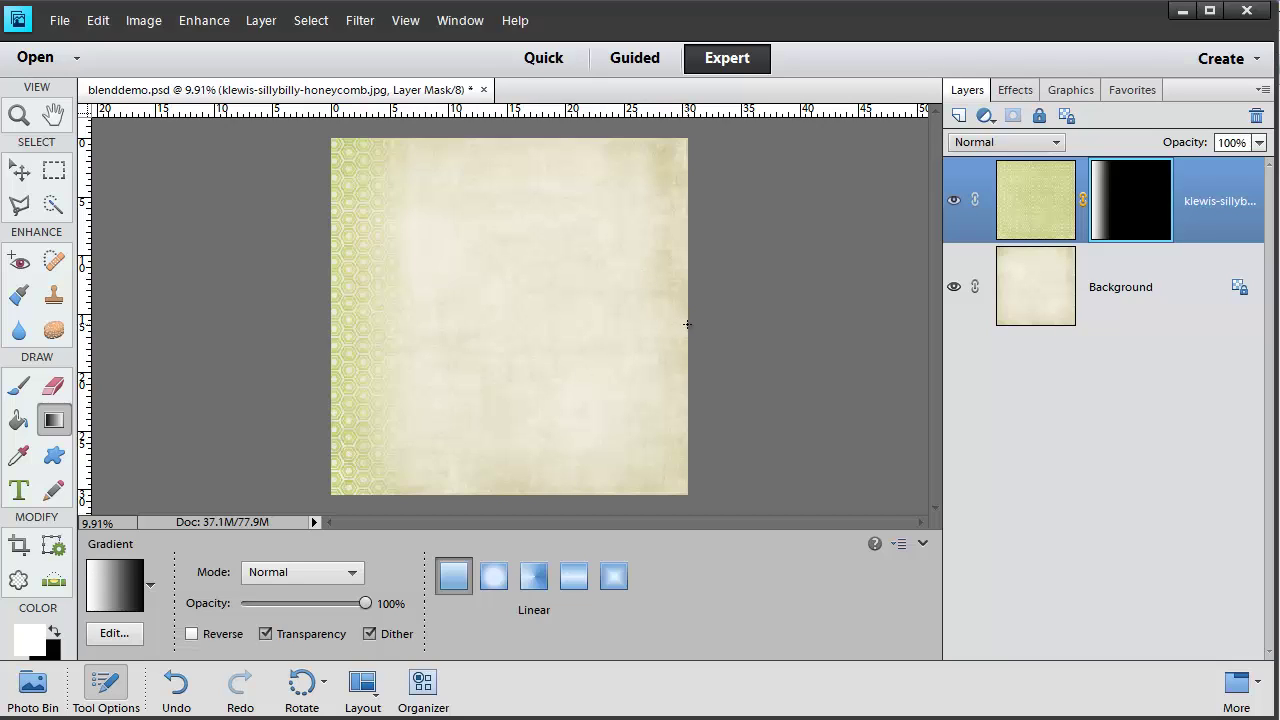
Redraw the mask gradient right-to-left, then top-down, then bottom-up so honeycomb remains along the bottom.
{"action": "left_click_drag", "start_coordinate": [688, 324], "coordinate": [566, 323]}
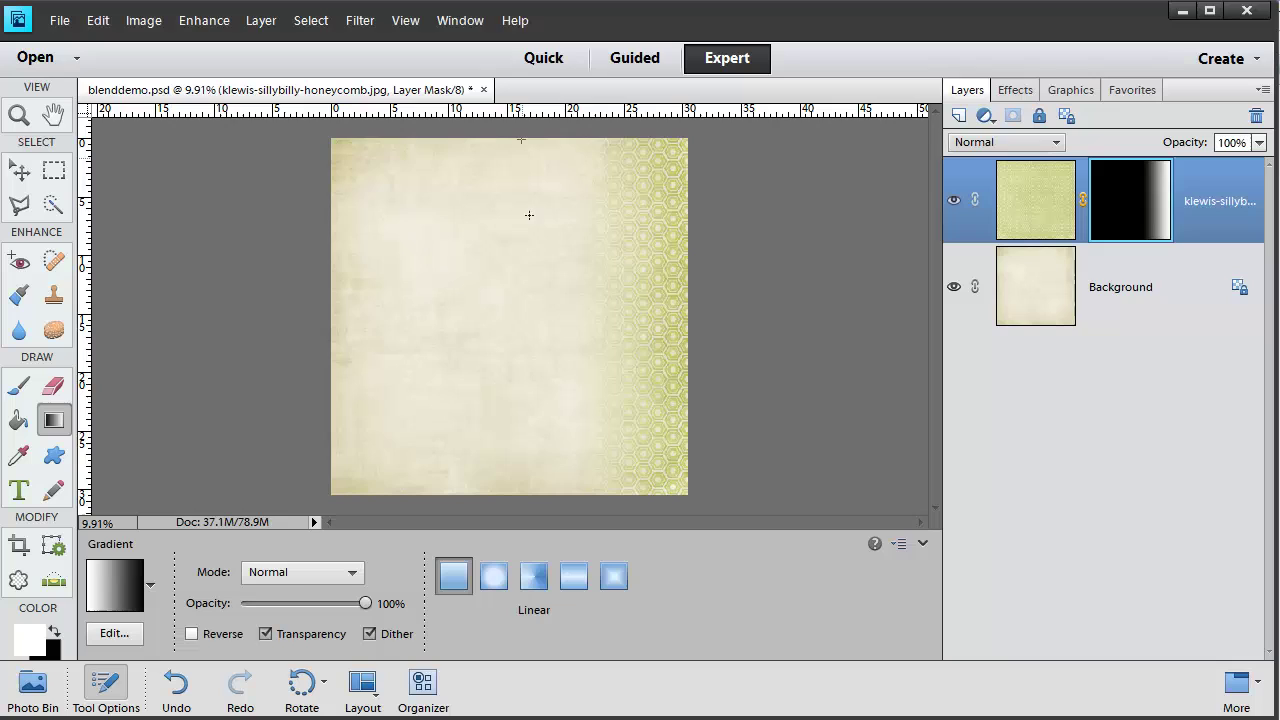
{"action": "left_click_drag", "start_coordinate": [521, 140], "coordinate": [522, 286]}
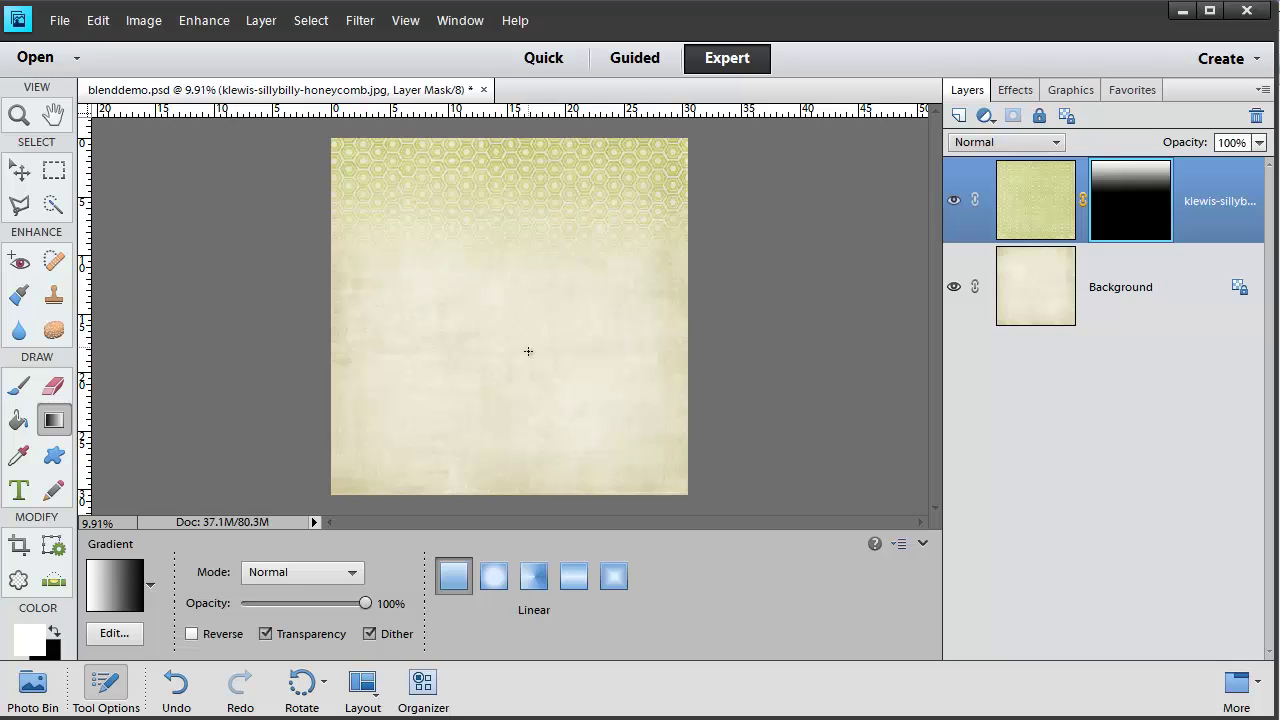
{"action": "left_click_drag", "start_coordinate": [516, 494], "coordinate": [517, 358]}
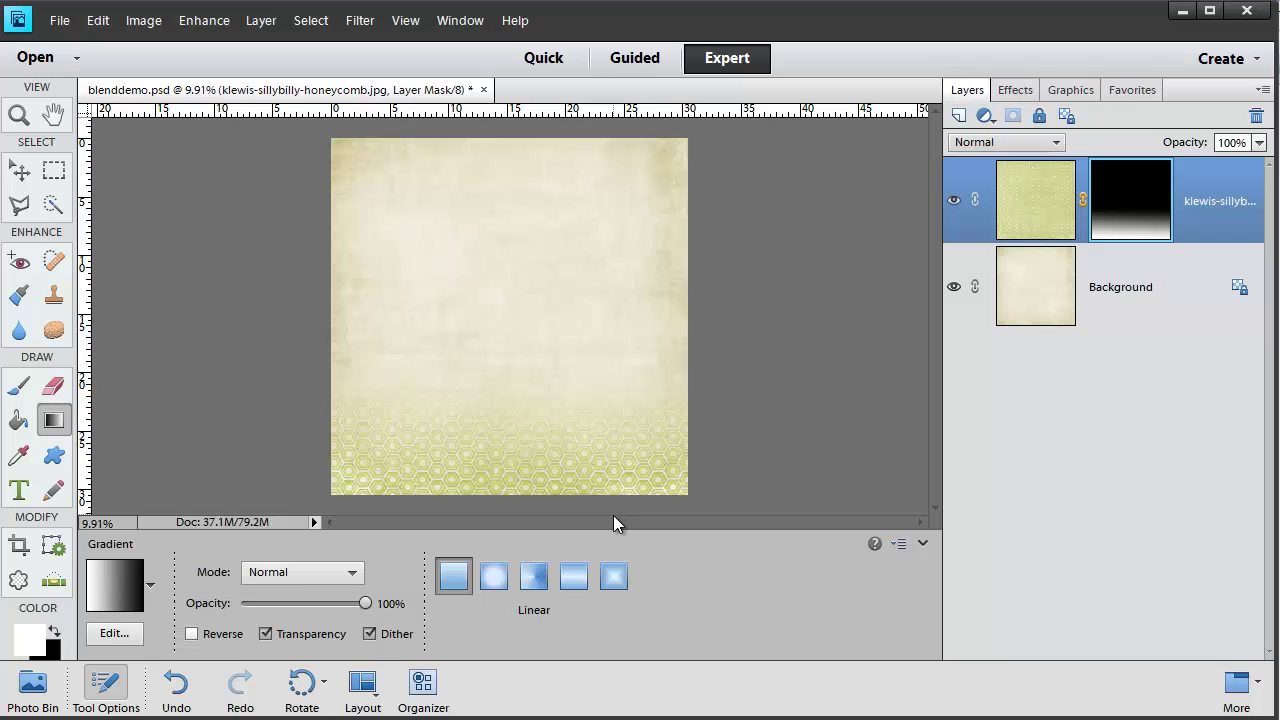
Switch to a Reflected gradient and drag vertical fades until honeycomb covers the lower paper.
{"action": "left_click", "coordinate": [576, 579]}
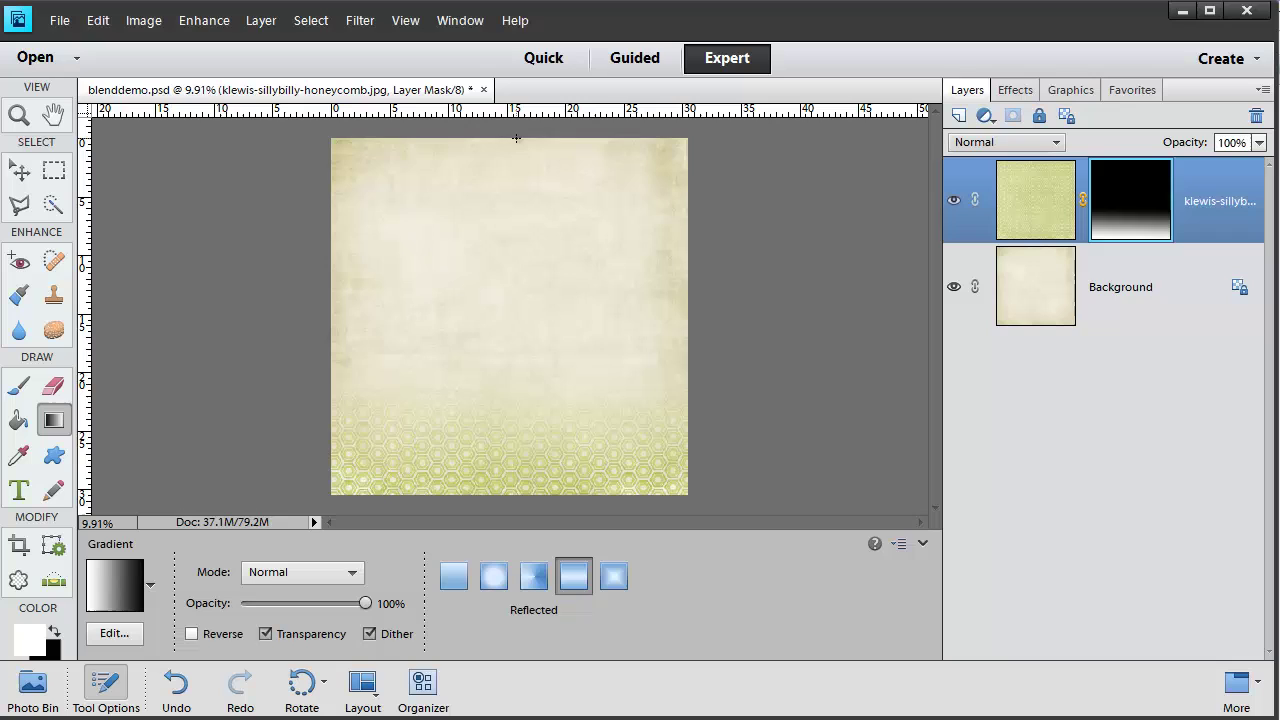
{"action": "left_click_drag", "start_coordinate": [517, 138], "coordinate": [526, 262]}
{"action": "left_click_drag", "start_coordinate": [510, 486], "coordinate": [522, 513]}
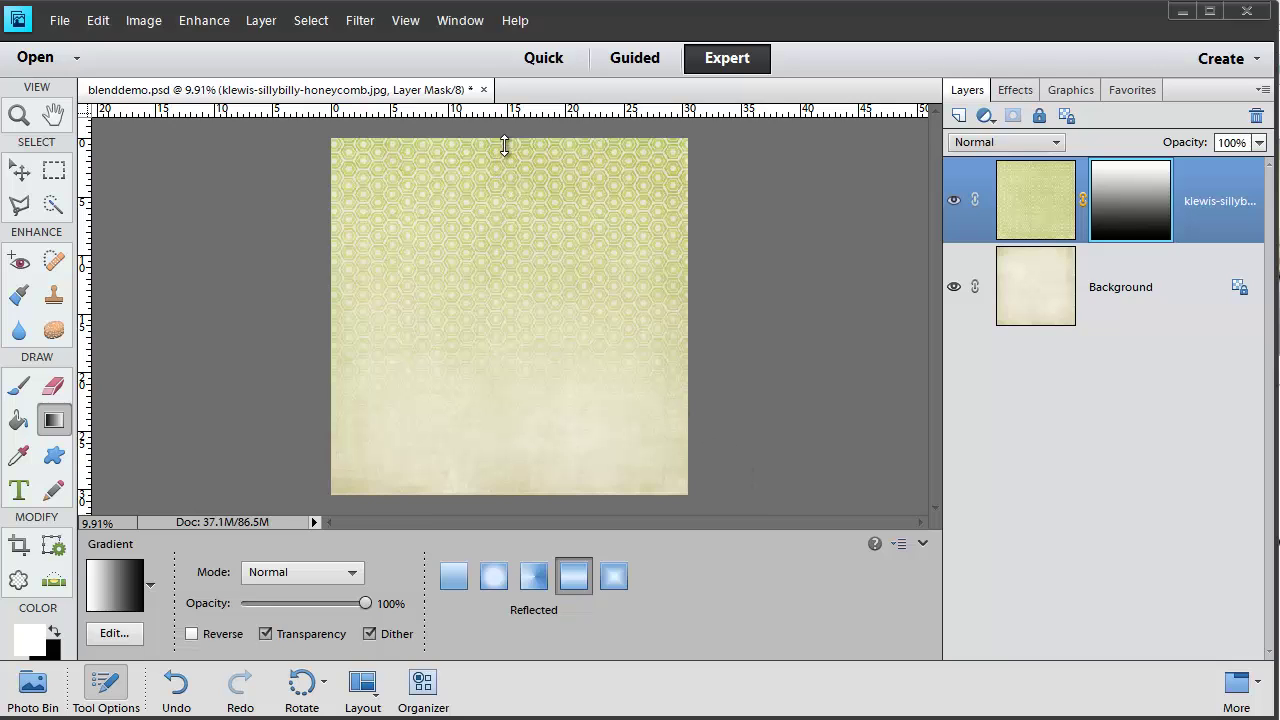
{"action": "mouse_move", "coordinate": [514, 247]}
{"action": "left_mouse_down"}
{"action": "mouse_move", "coordinate": [515, 143]}
{"action": "mouse_move", "coordinate": [515, 253]}
{"action": "left_mouse_up"}
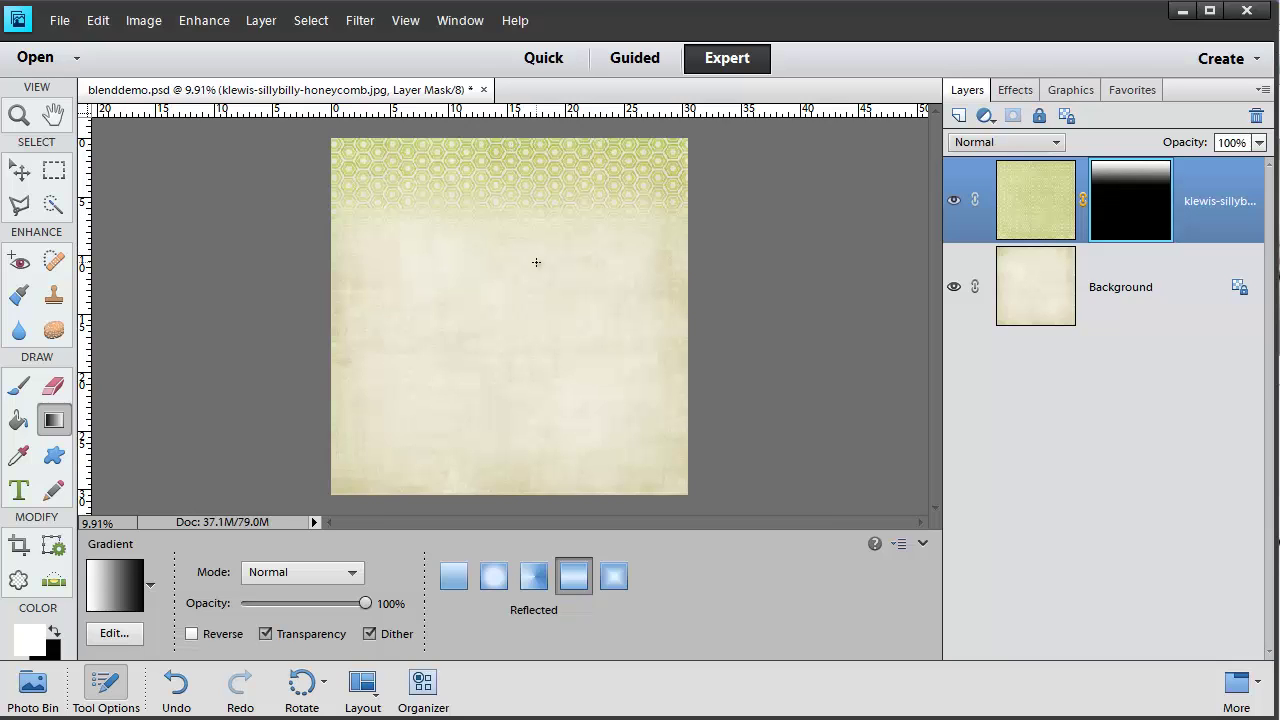
{"action": "left_click_drag", "start_coordinate": [511, 316], "coordinate": [543, 471]}
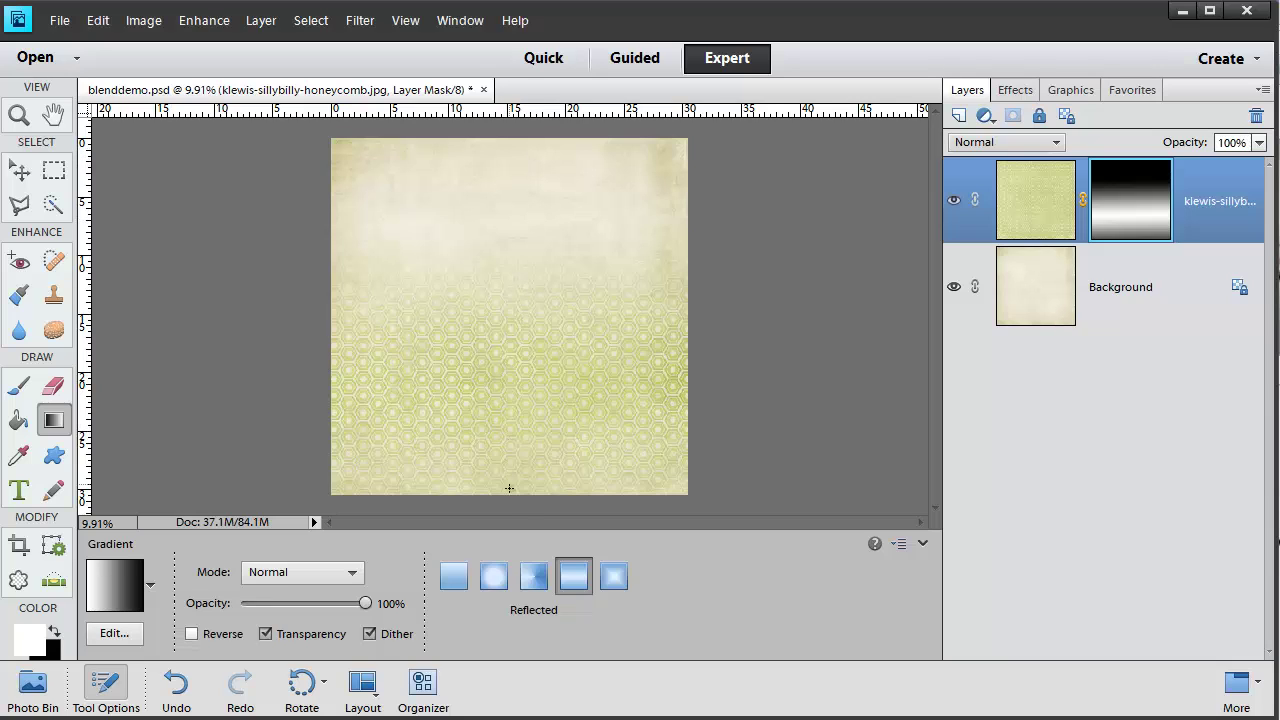
Try several Diamond gradients on the mask, revealing honeycomb at the top, left, top-right and bottom-left.
{"action": "left_click", "coordinate": [609, 586]}
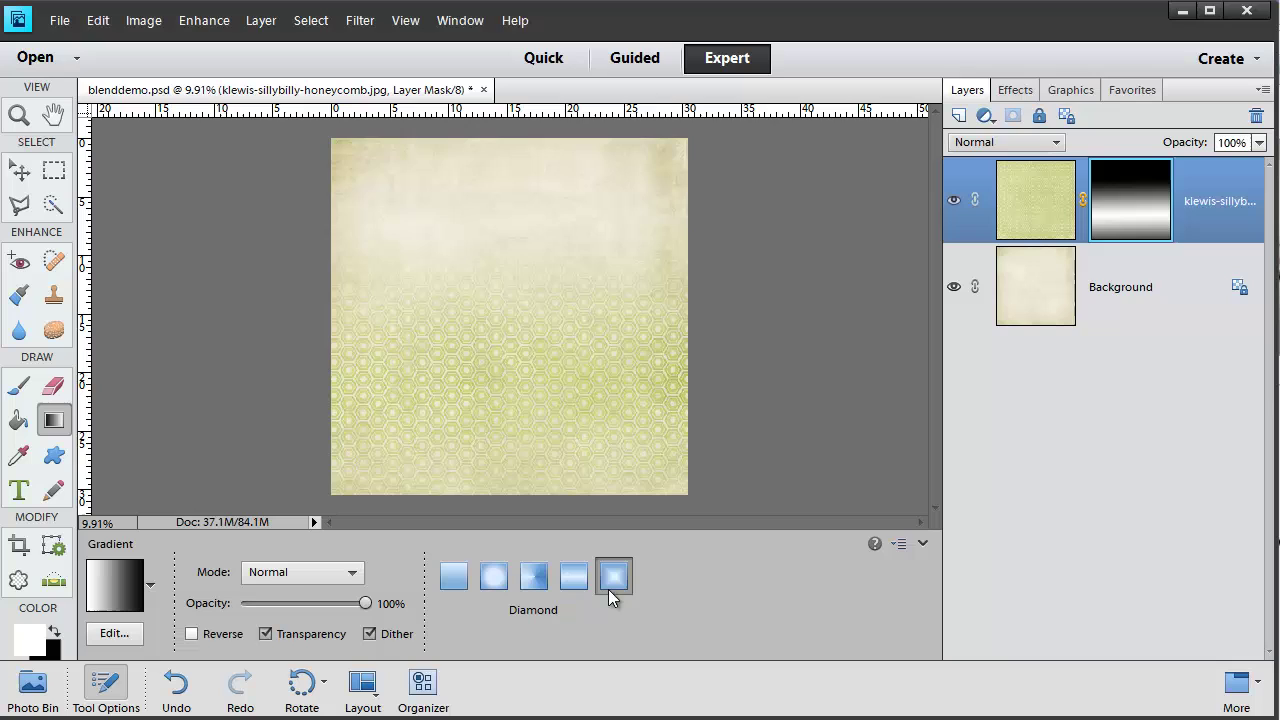
{"action": "left_click_drag", "start_coordinate": [556, 350], "coordinate": [557, 362]}
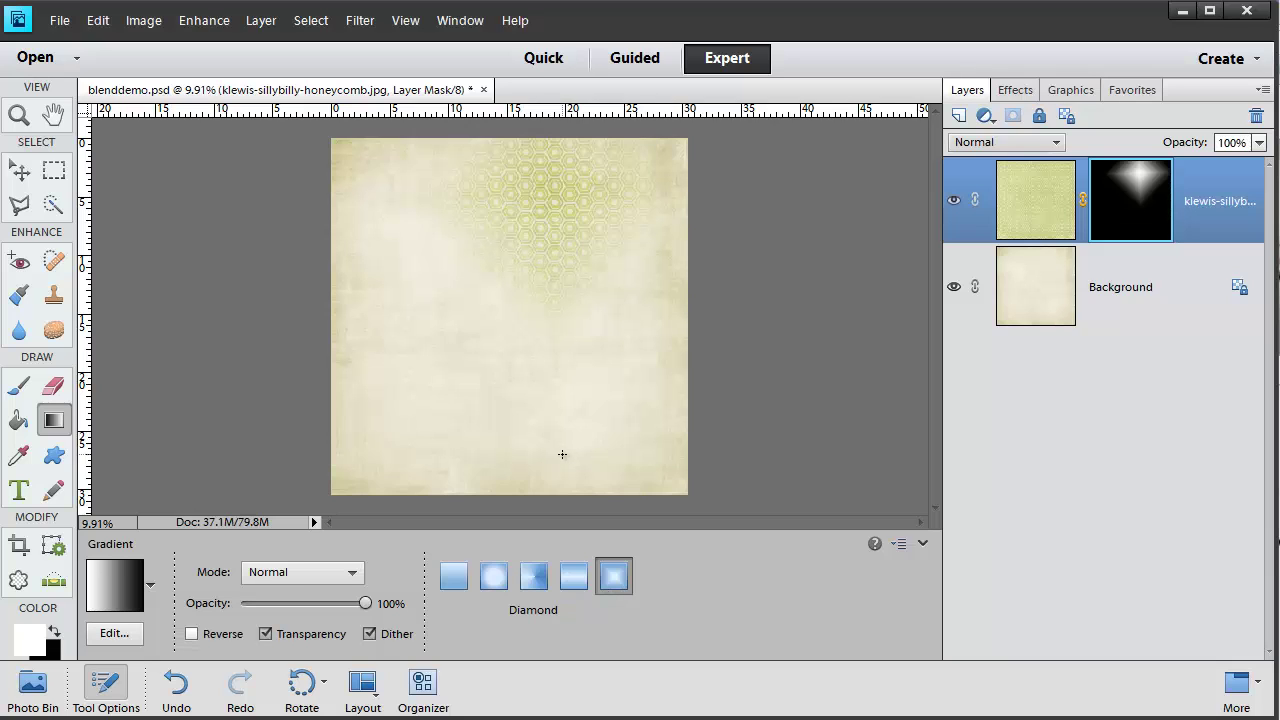
{"action": "left_click_drag", "start_coordinate": [441, 346], "coordinate": [440, 480]}
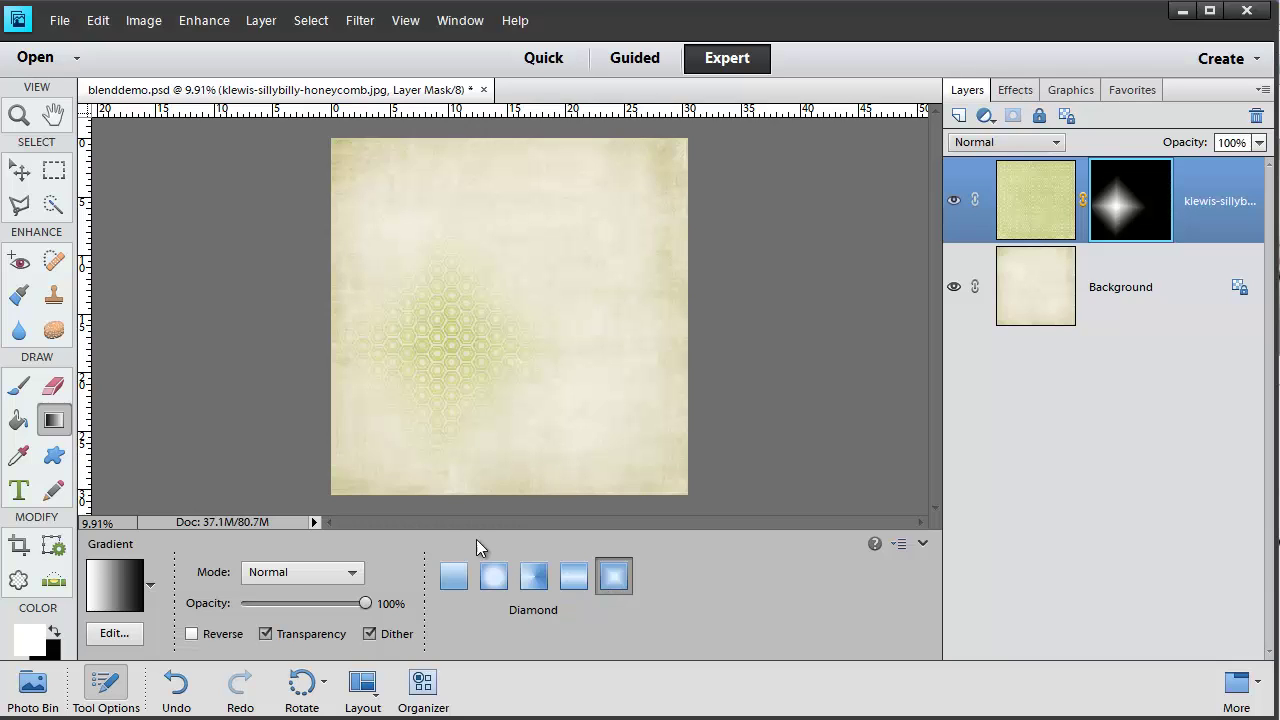
{"action": "left_click_drag", "start_coordinate": [603, 188], "coordinate": [604, 280]}
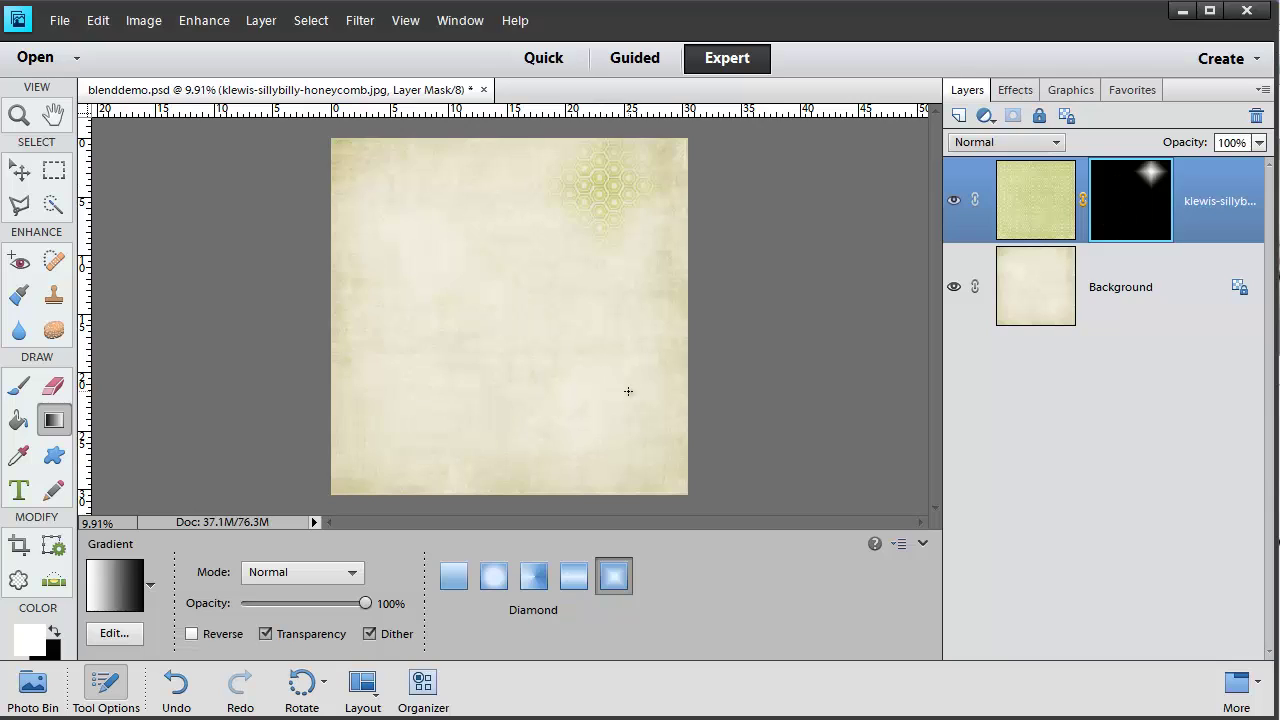
{"action": "left_click_drag", "start_coordinate": [388, 482], "coordinate": [394, 452]}
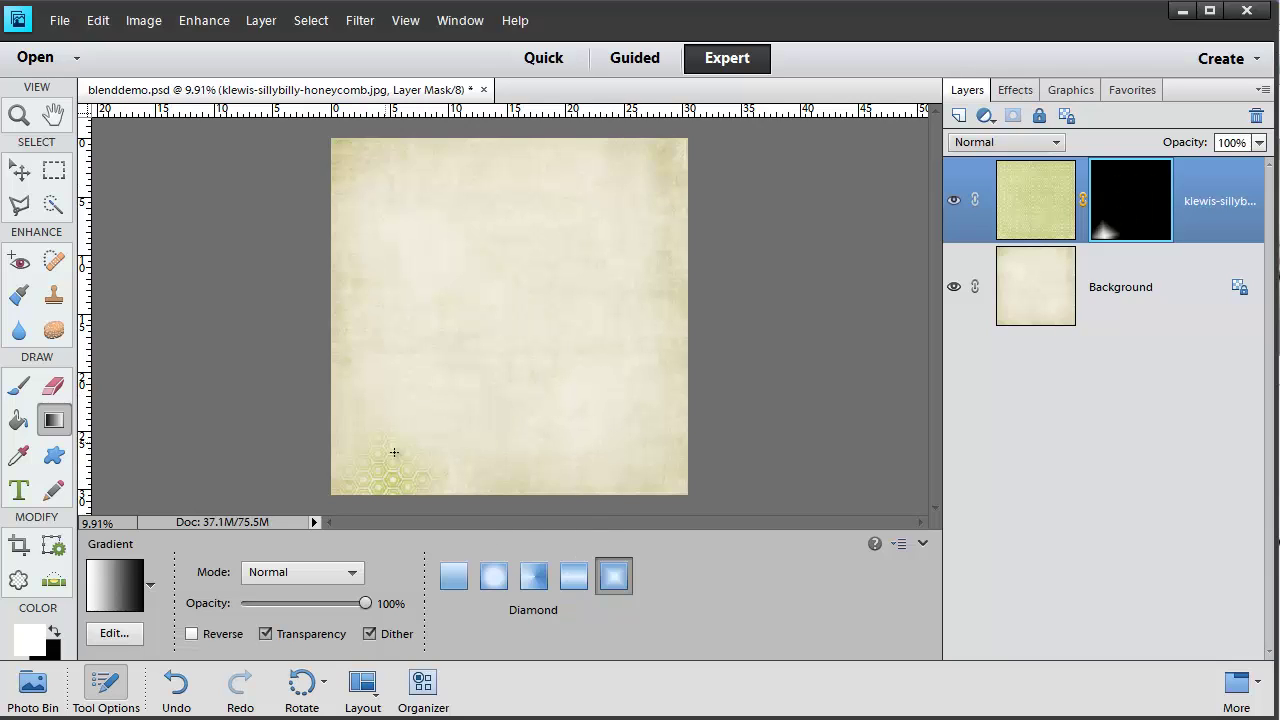
Switch to a Radial gradient and redraw until honeycomb shows only in the top-right corner.
{"action": "left_click", "coordinate": [493, 576]}
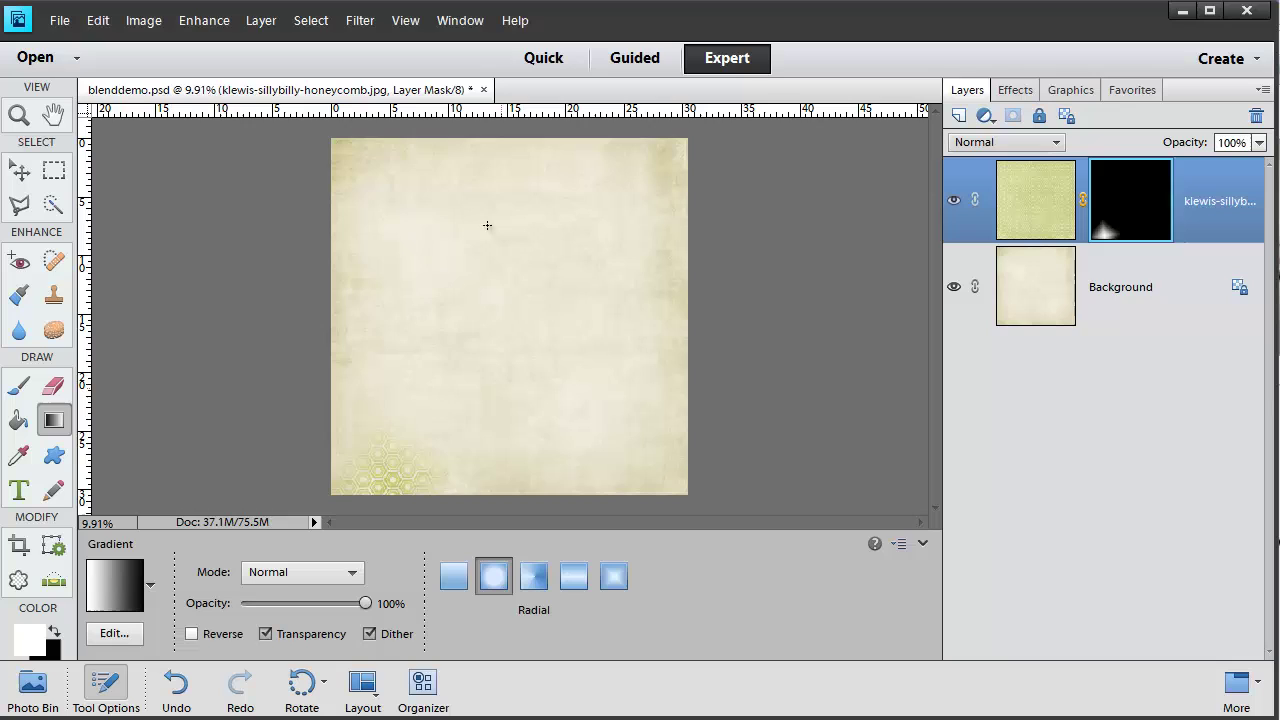
{"action": "left_click_drag", "start_coordinate": [491, 208], "coordinate": [598, 382]}
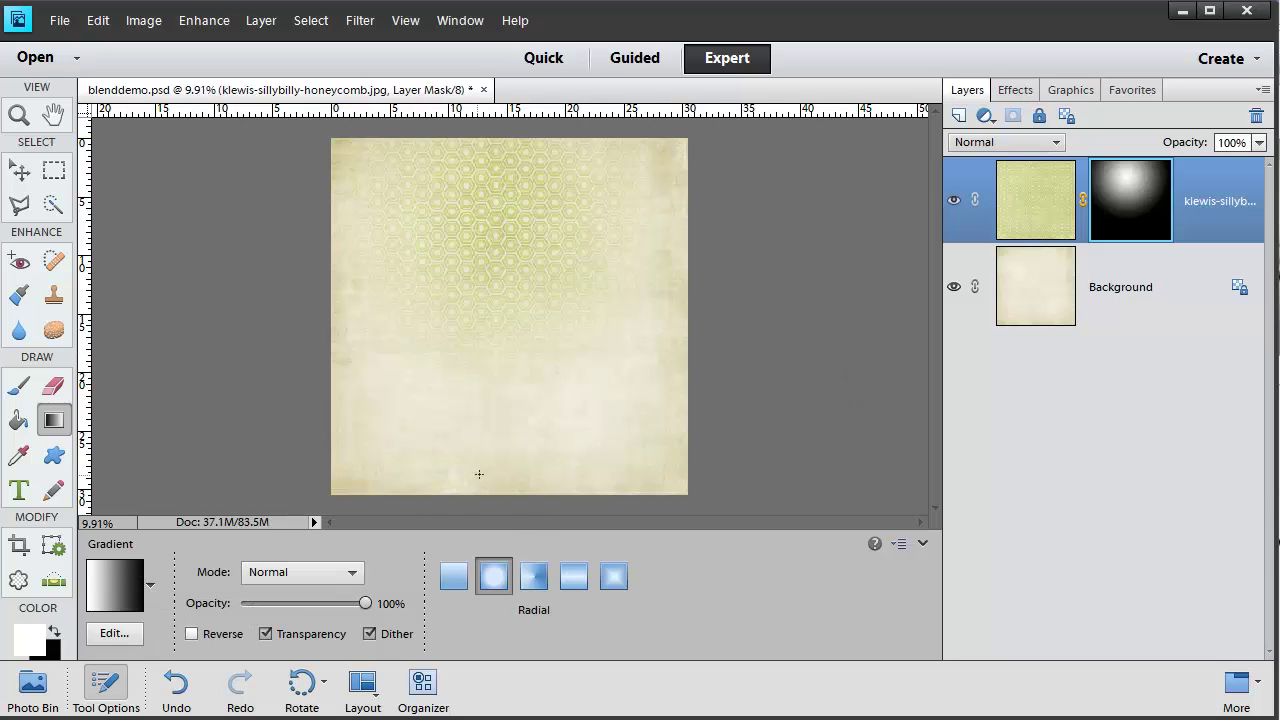
{"action": "left_click_drag", "start_coordinate": [478, 474], "coordinate": [458, 381]}
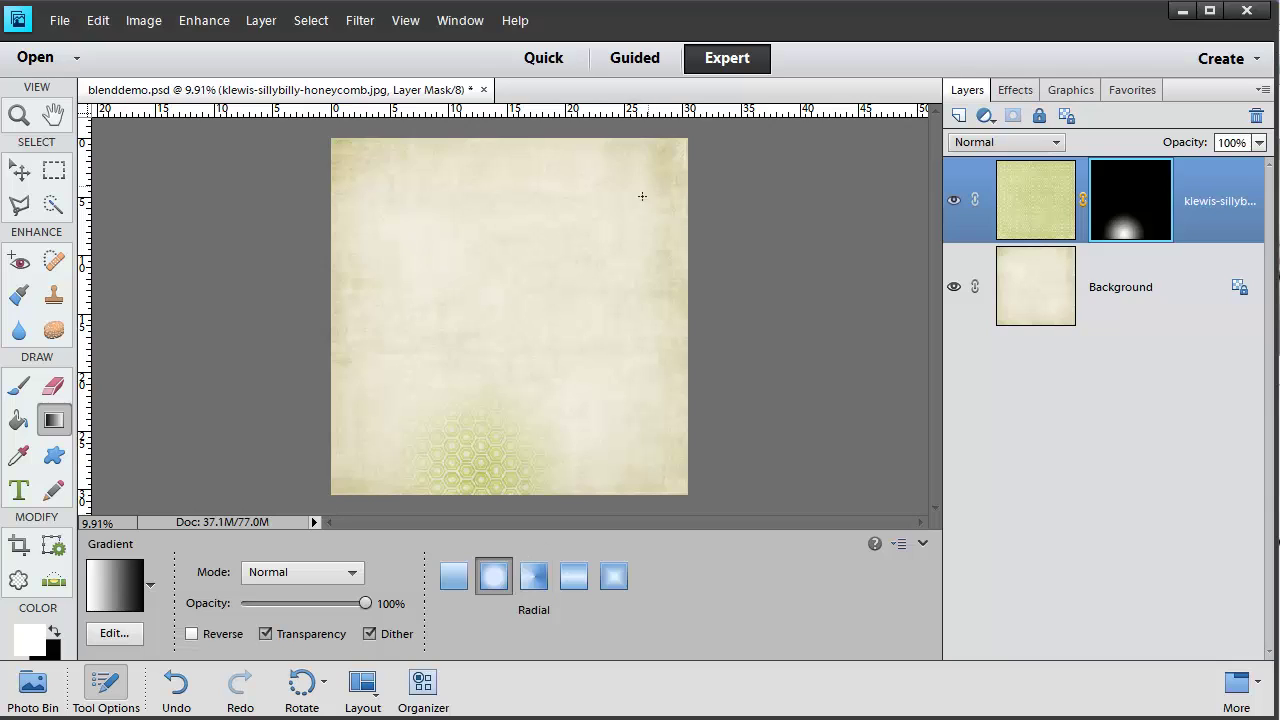
{"action": "left_click_drag", "start_coordinate": [642, 196], "coordinate": [600, 240]}
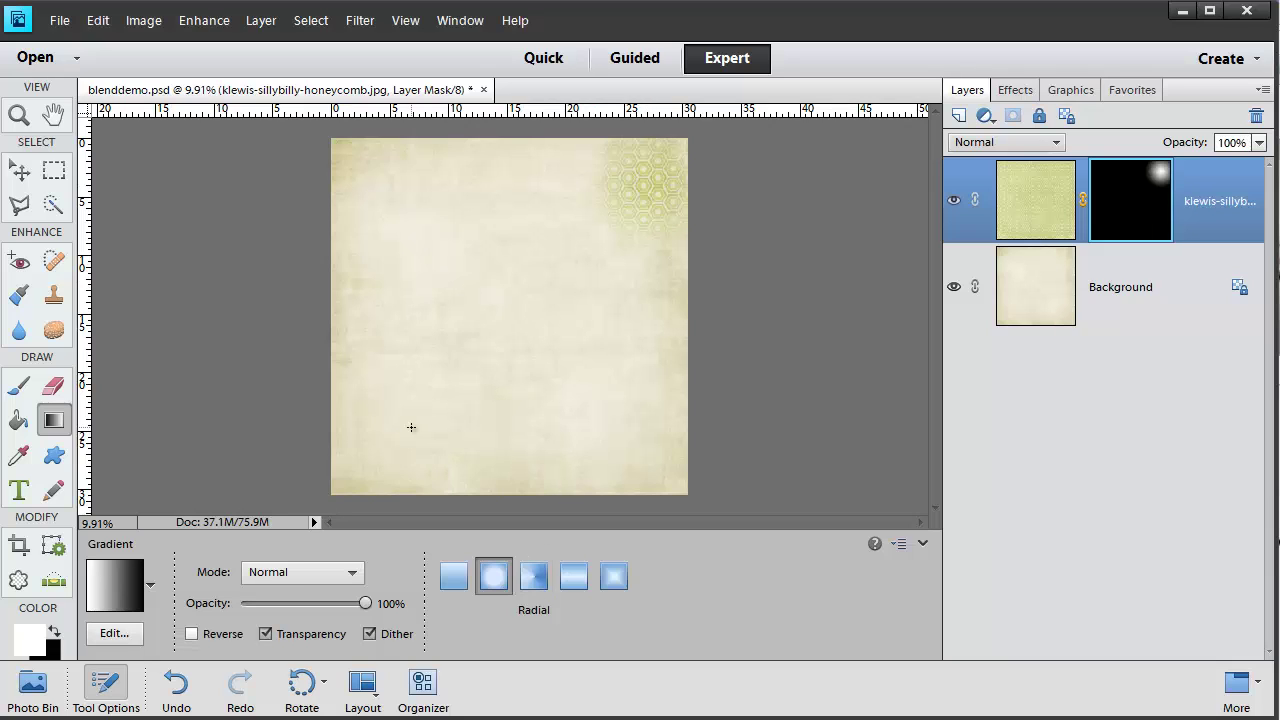
Check the gradient presets, then switch back to Linear and fade the honeycomb in from the left edge.
{"action": "left_click", "coordinate": [150, 592]}
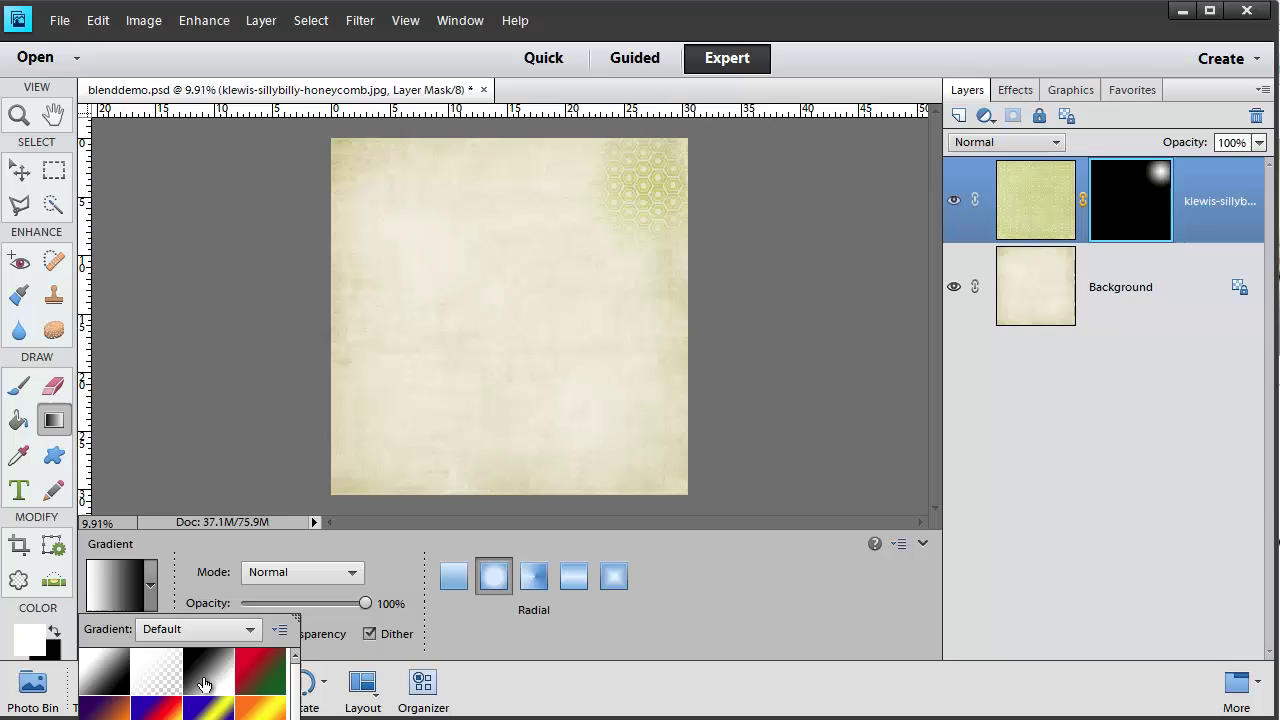
{"action": "left_click", "coordinate": [147, 587]}
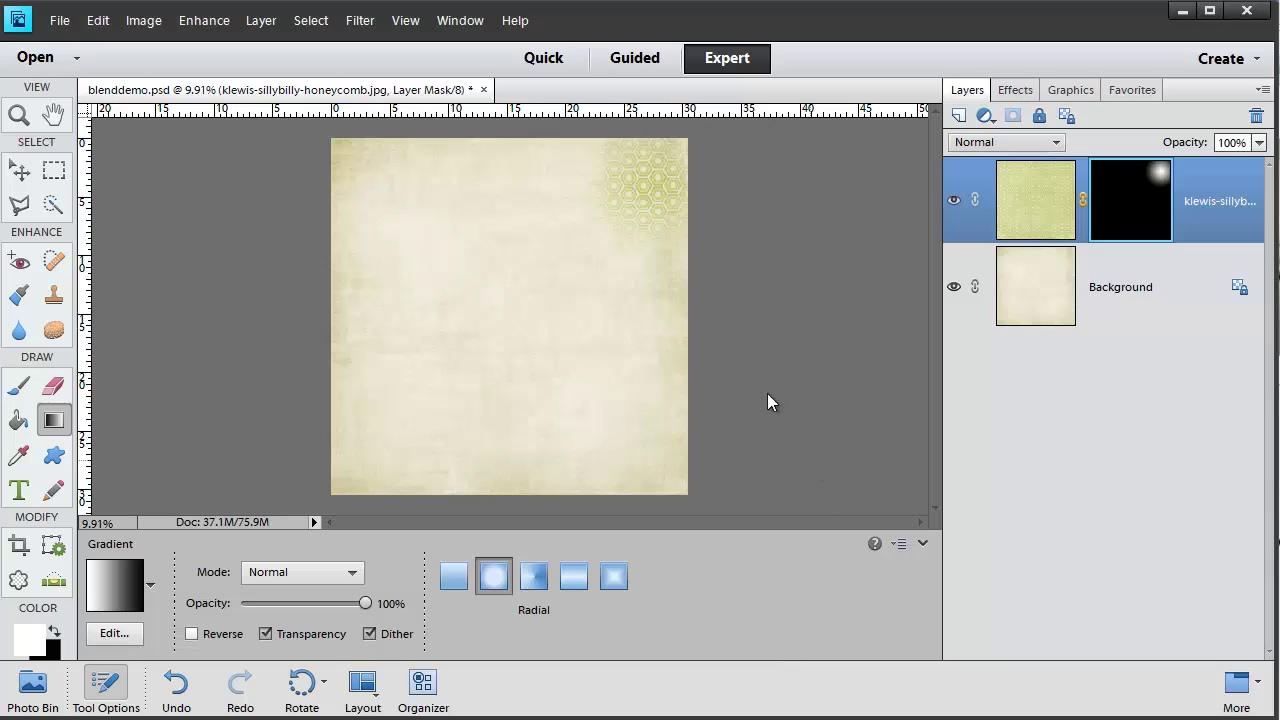
{"action": "left_click_drag", "start_coordinate": [402, 379], "coordinate": [402, 379]}
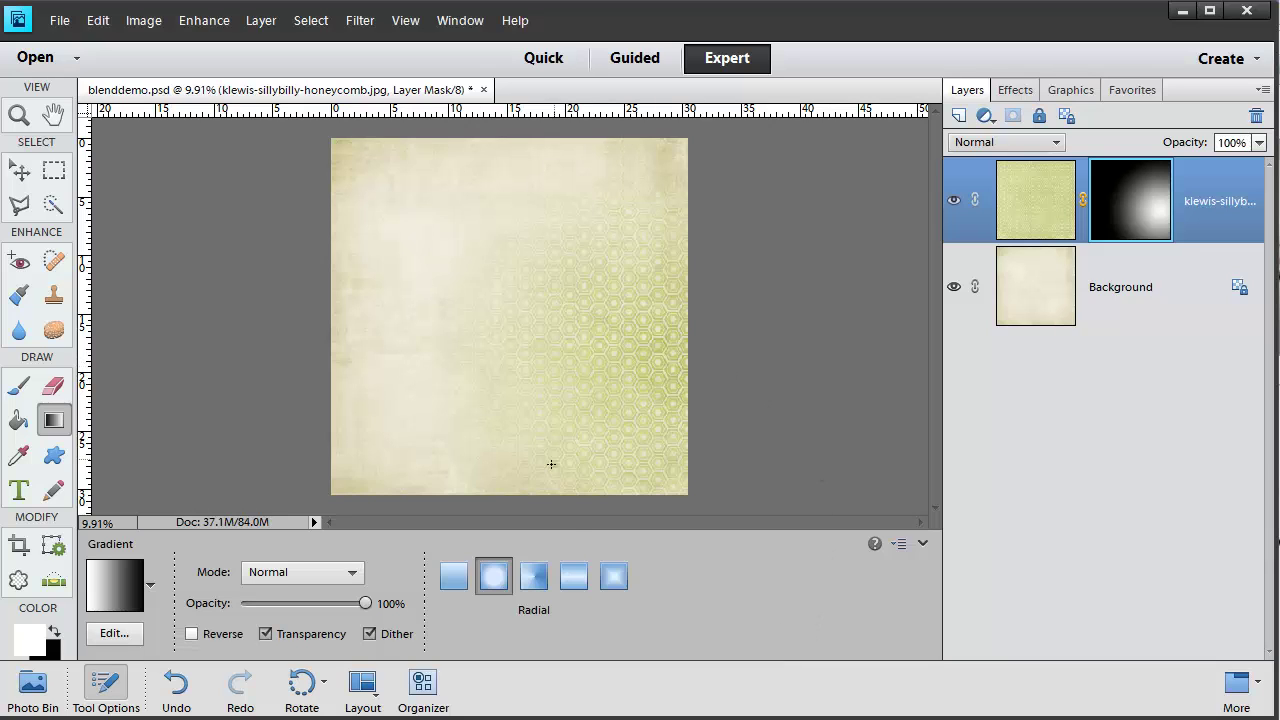
{"action": "left_click", "coordinate": [453, 576]}
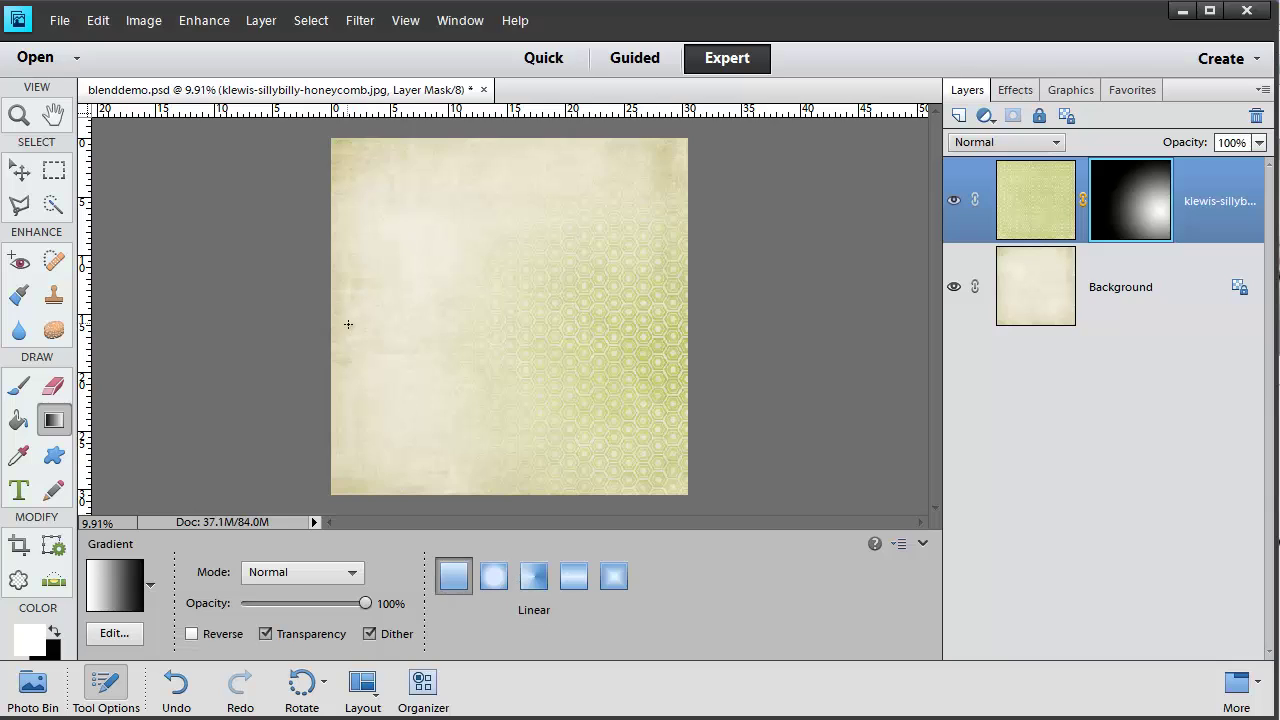
{"action": "left_click_drag", "start_coordinate": [337, 320], "coordinate": [435, 318]}
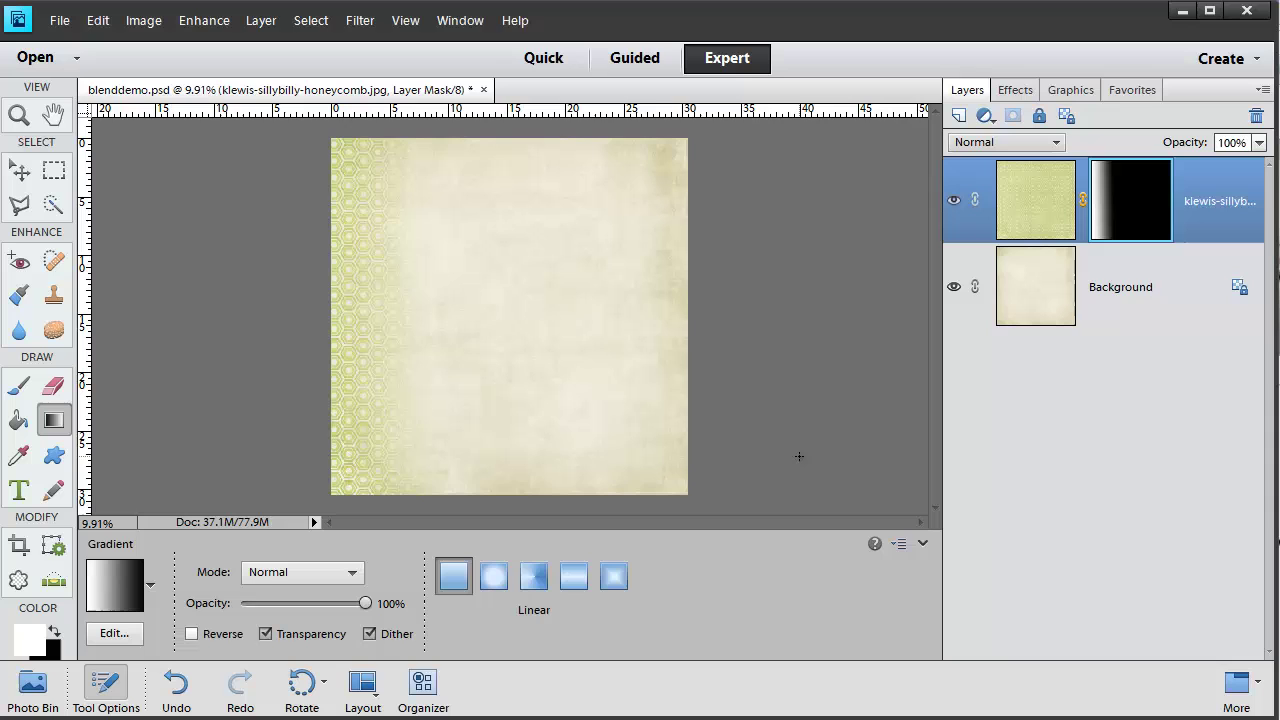
Disable and re-enable the honeycomb mask, then delete it without applying it.
{"action": "left_click", "coordinate": [1137, 221], "text": "shift"}
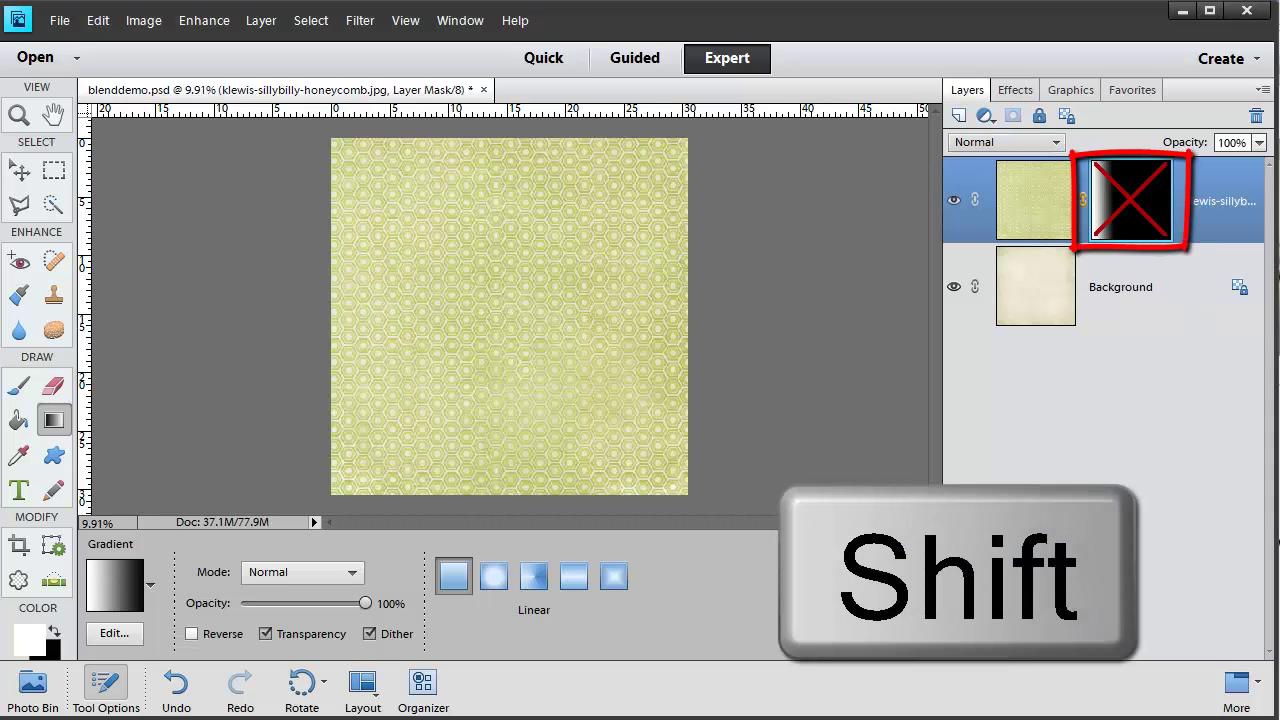
{"action": "left_click", "coordinate": [1146, 182], "text": "shift"}
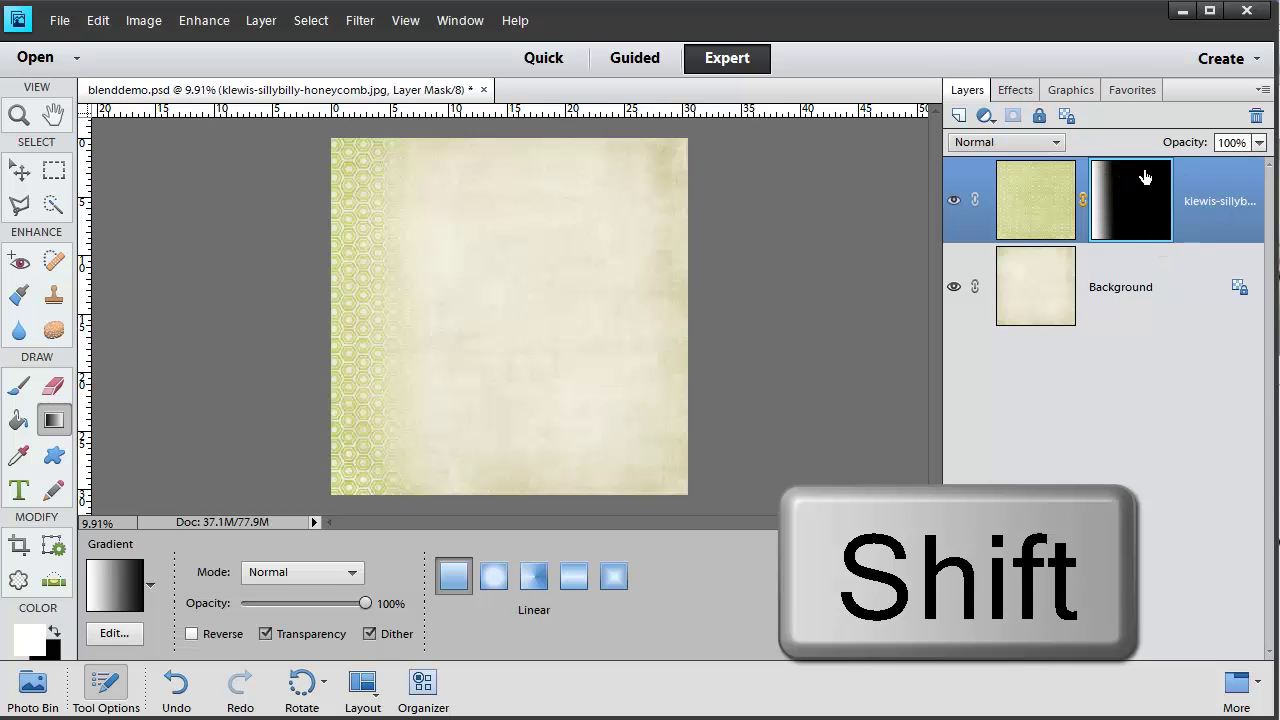
{"action": "left_click", "coordinate": [1256, 116]}
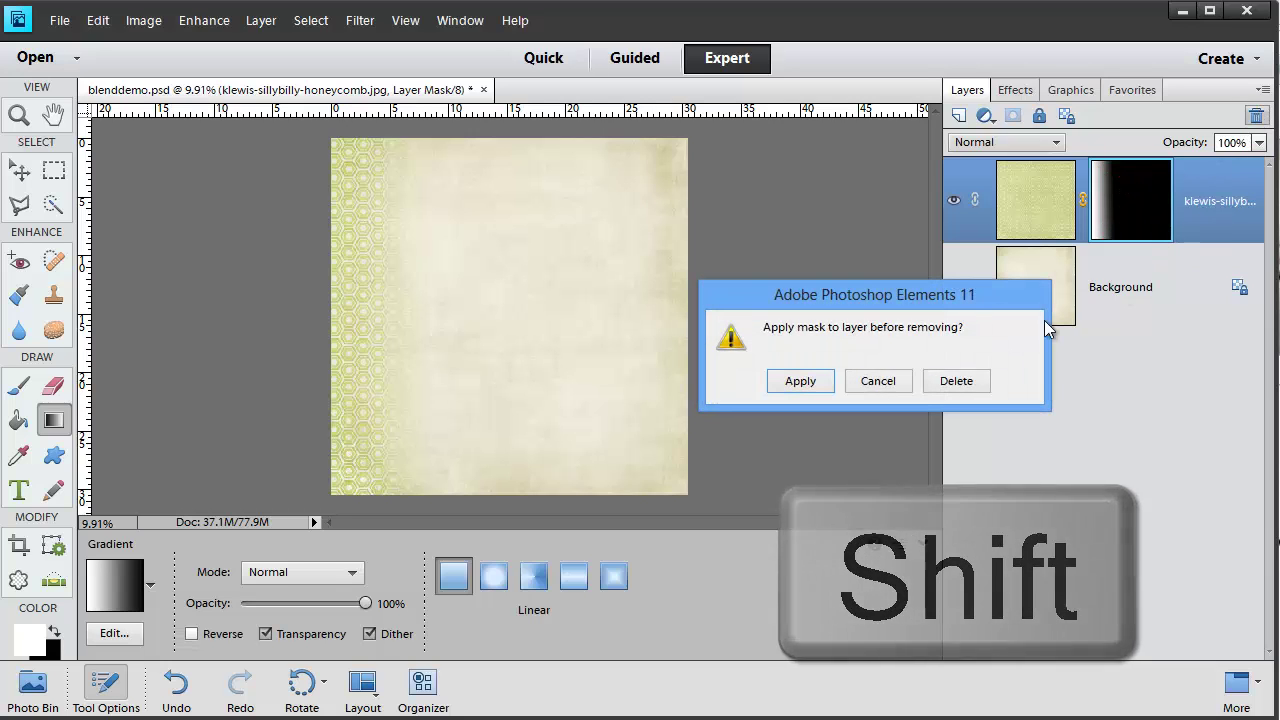
{"action": "left_click", "coordinate": [970, 382]}
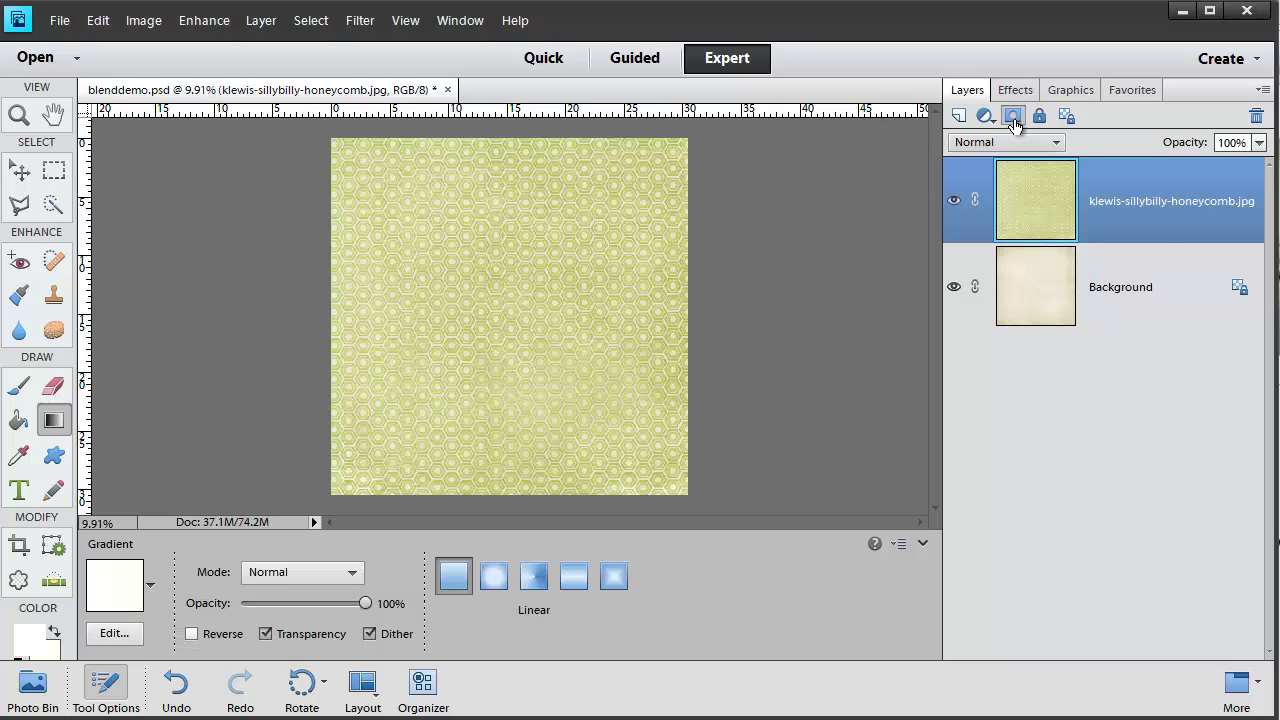
Add a new layer mask and drag a Linear gradient from the canvas bottom upward.
{"action": "left_click", "coordinate": [1013, 116]}
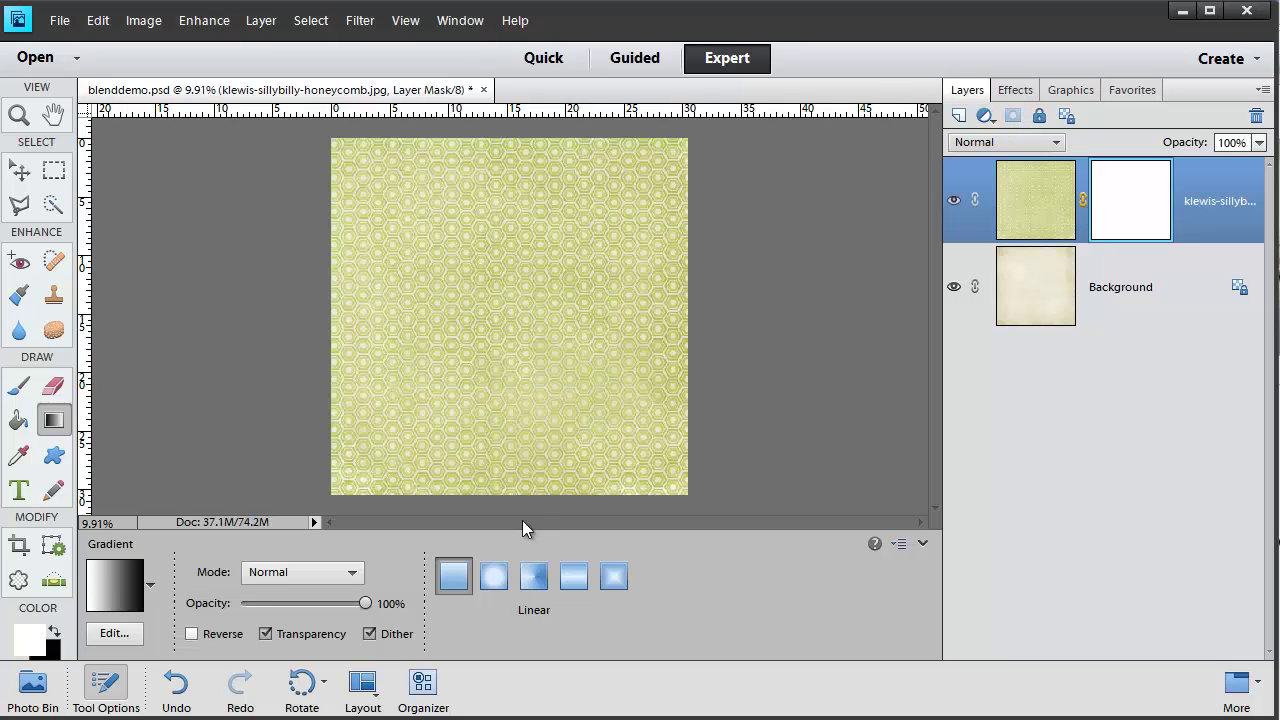
{"action": "mouse_move", "coordinate": [522, 490]}
{"action": "left_mouse_down"}
{"action": "mouse_move", "coordinate": [523, 290]}
{"action": "mouse_move", "coordinate": [524, 302]}
{"action": "left_mouse_up"}
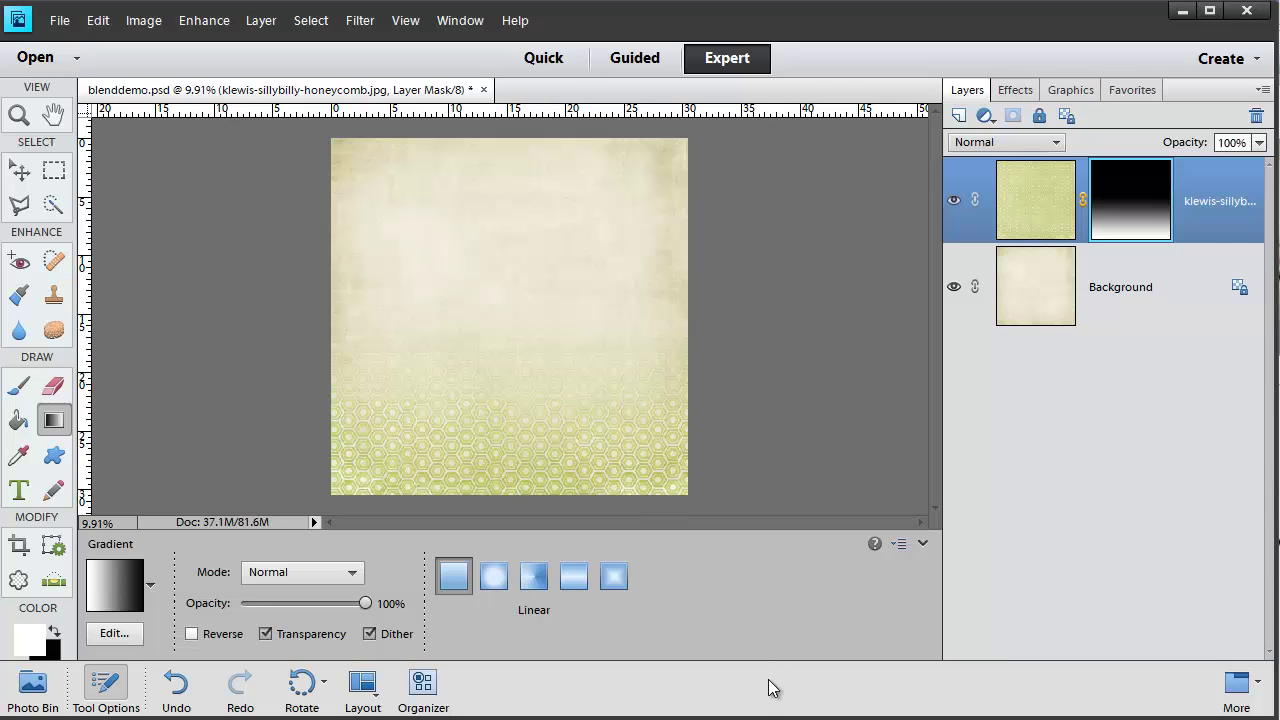